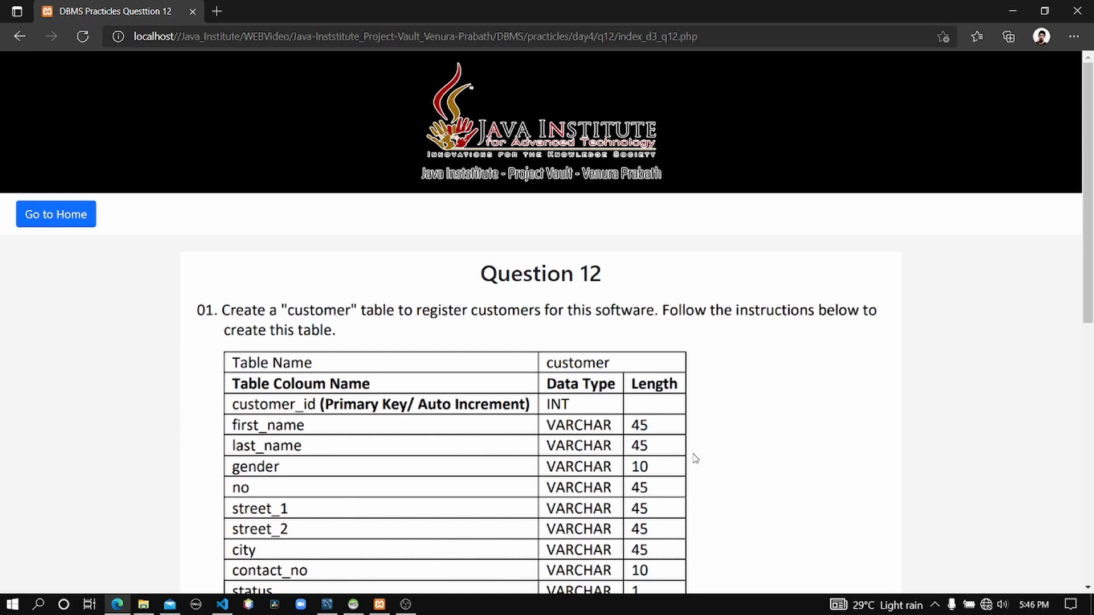
Scroll through Question 12 to review the customer and supplier table specifications.
scroll(693, 470, "down", 3)
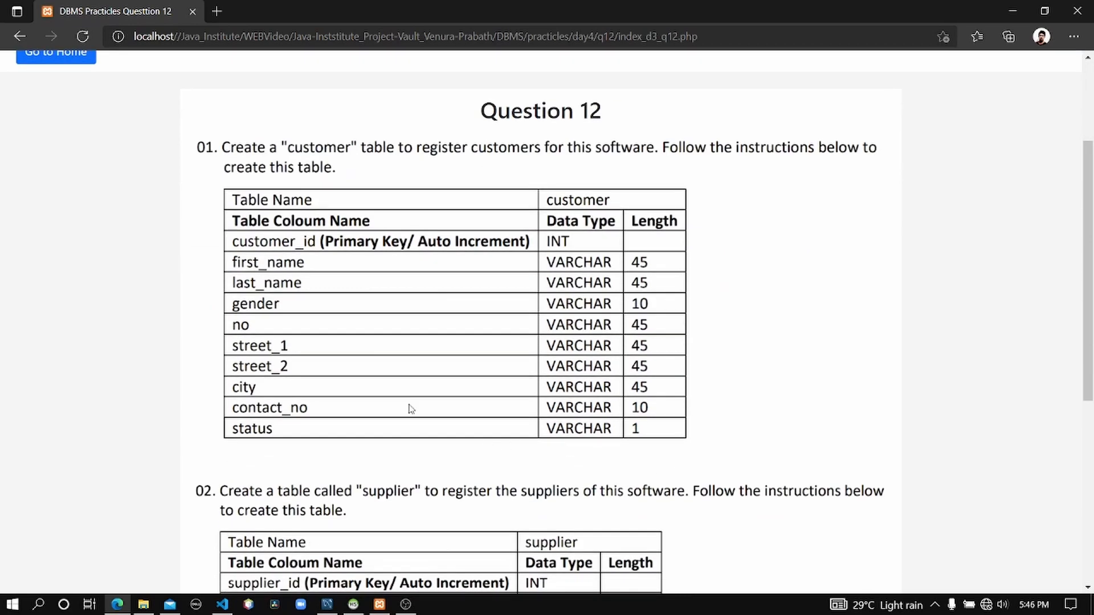
scroll(456, 202, "up", 2)
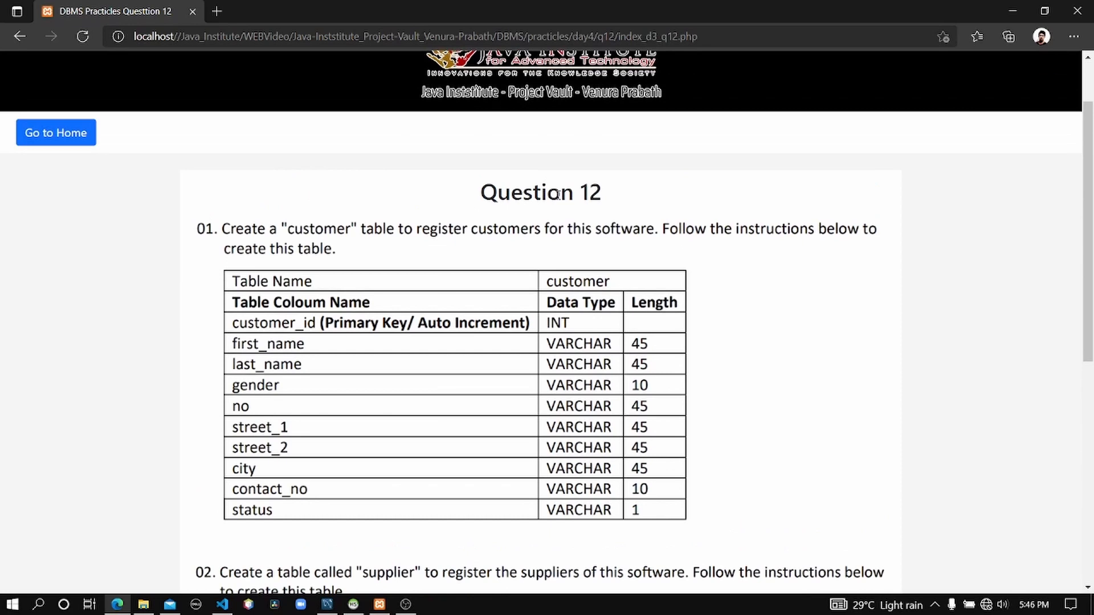
scroll(550, 234, "down", 5)
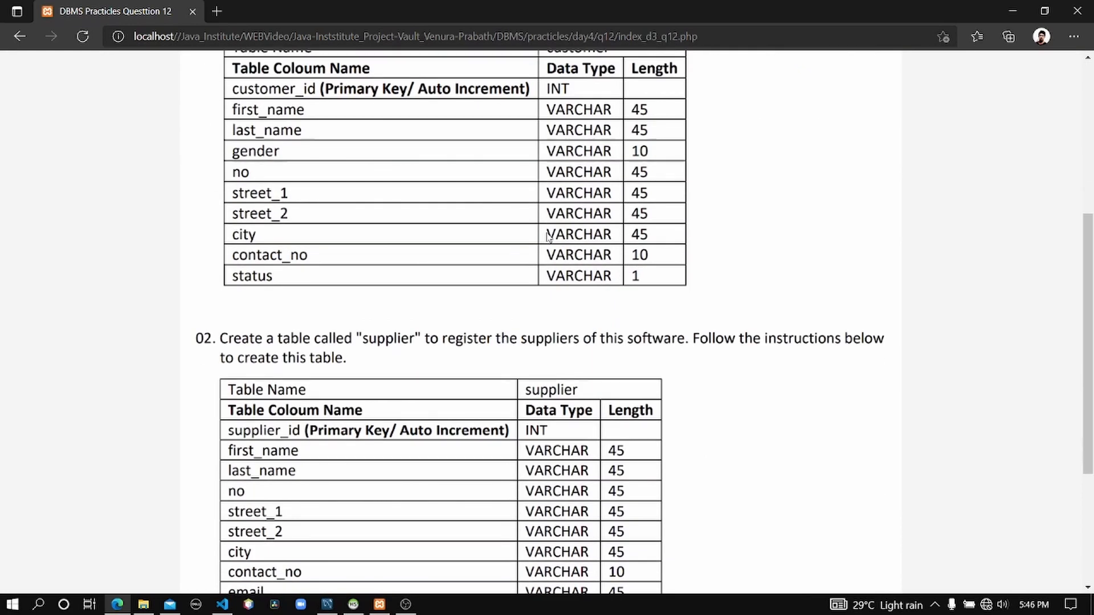
scroll(520, 319, "down", 4)
scroll(476, 447, "up", 6)
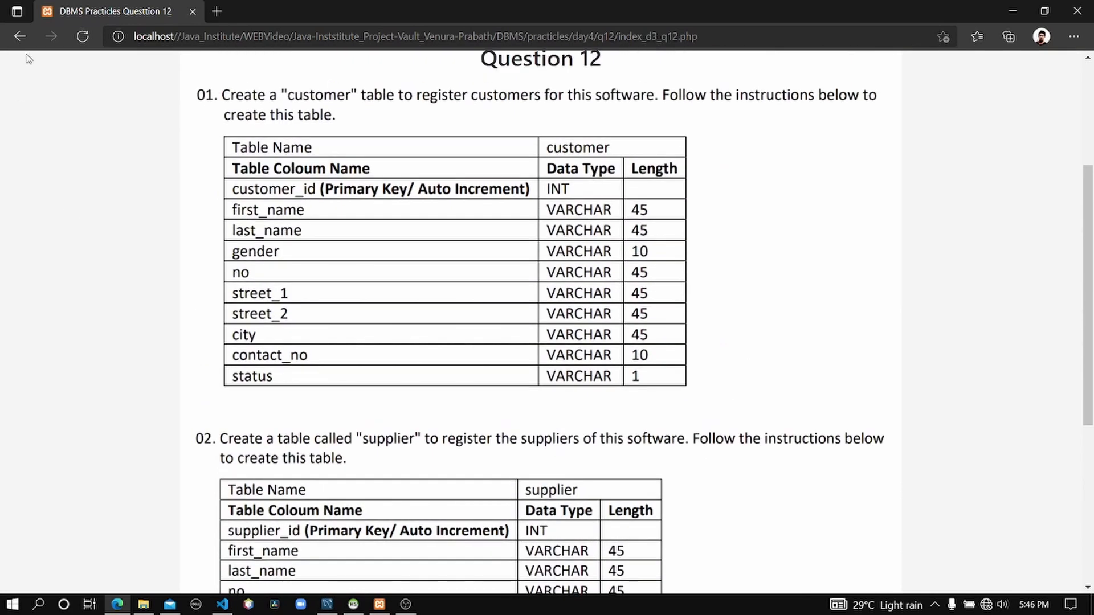
scroll(403, 307, "down", 2)
scroll(394, 319, "down", 4)
scroll(376, 319, "up", 6)
scroll(391, 237, "up", 3)
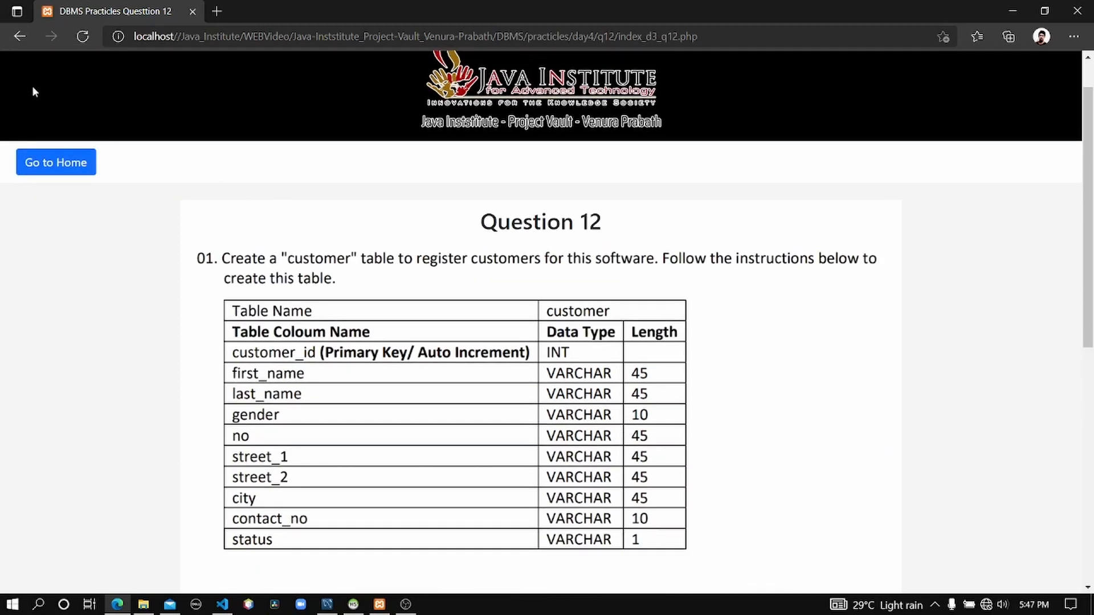
Open Question 13 from the practice home page and read its product and grn table specifications.
left_click(20, 36)
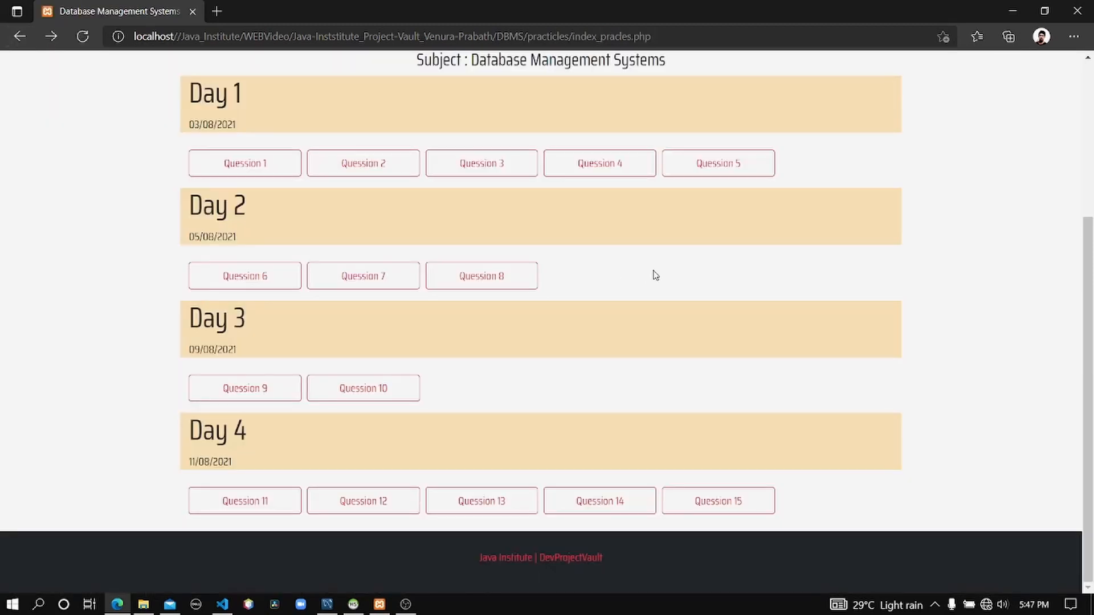
left_click(515, 501)
scroll(570, 318, "down", 5)
scroll(572, 303, "up", 4)
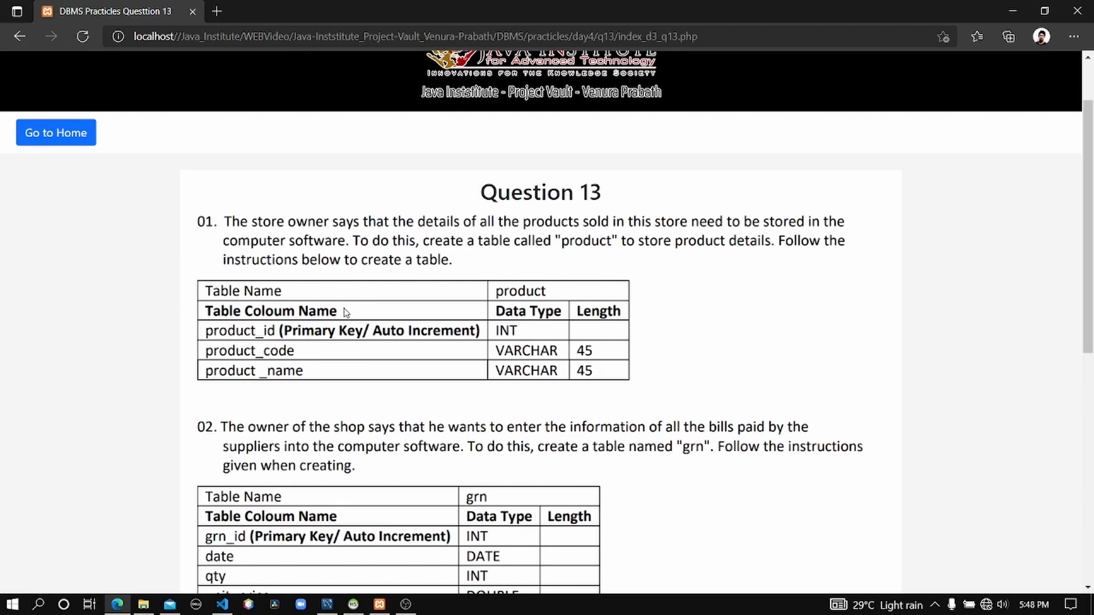
Switch to the EER diagram and rearrange the customer and supplier tables into a row beside the user table.
left_click(327, 604)
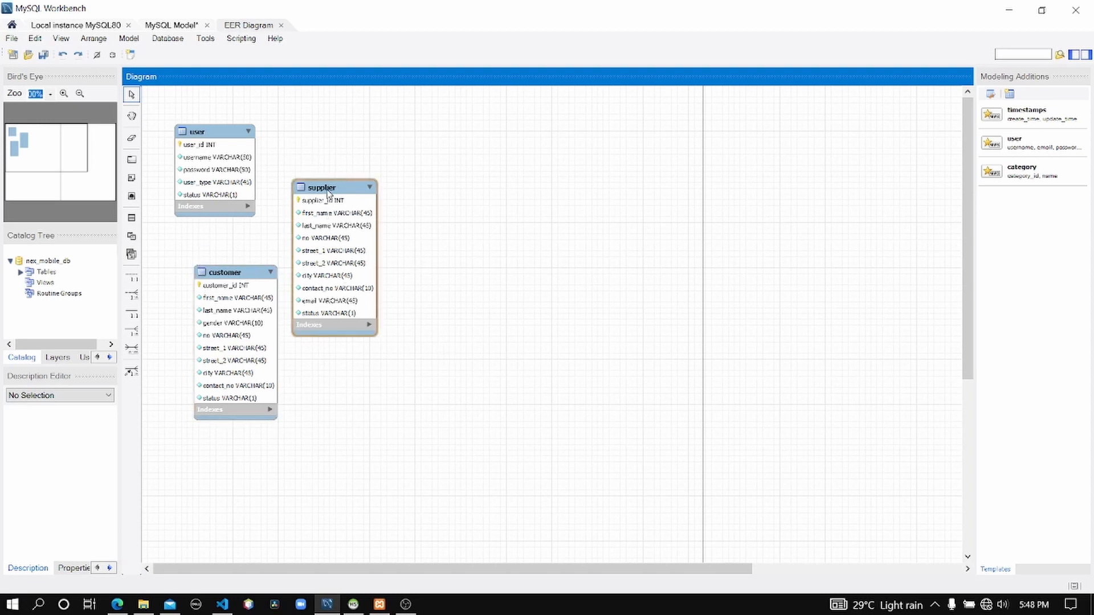
mouse_move(329, 192)
left_mouse_down()
mouse_move(359, 278)
mouse_move(350, 285)
left_mouse_up()
left_click_drag(197, 234, 408, 440)
left_click_drag(223, 288, 319, 154)
left_click(630, 166)
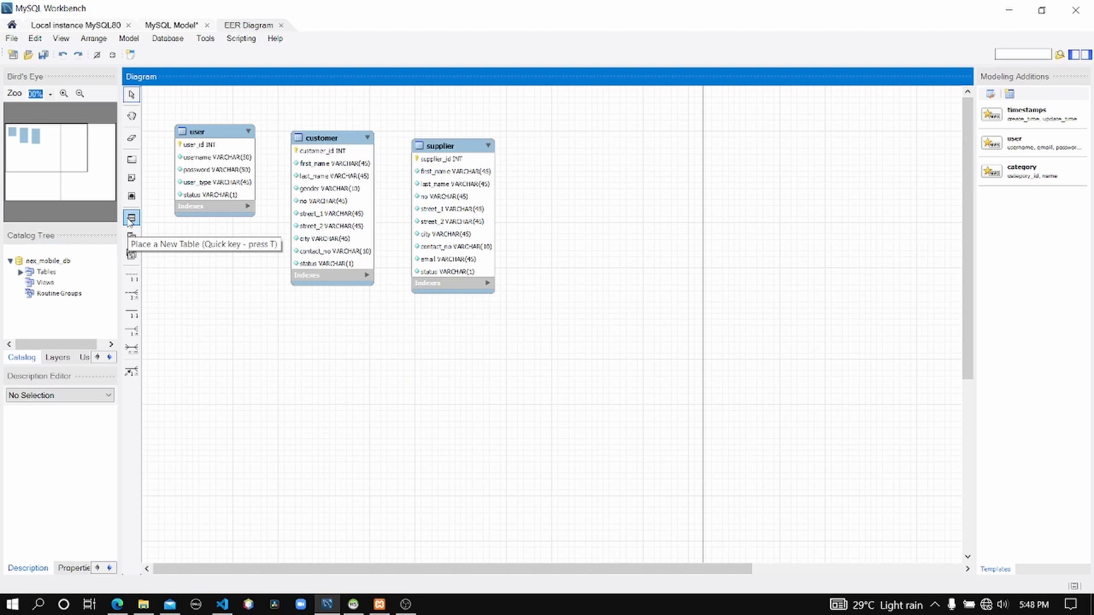
Place a new table on the diagram below the user table and rename it product.
left_click(131, 219)
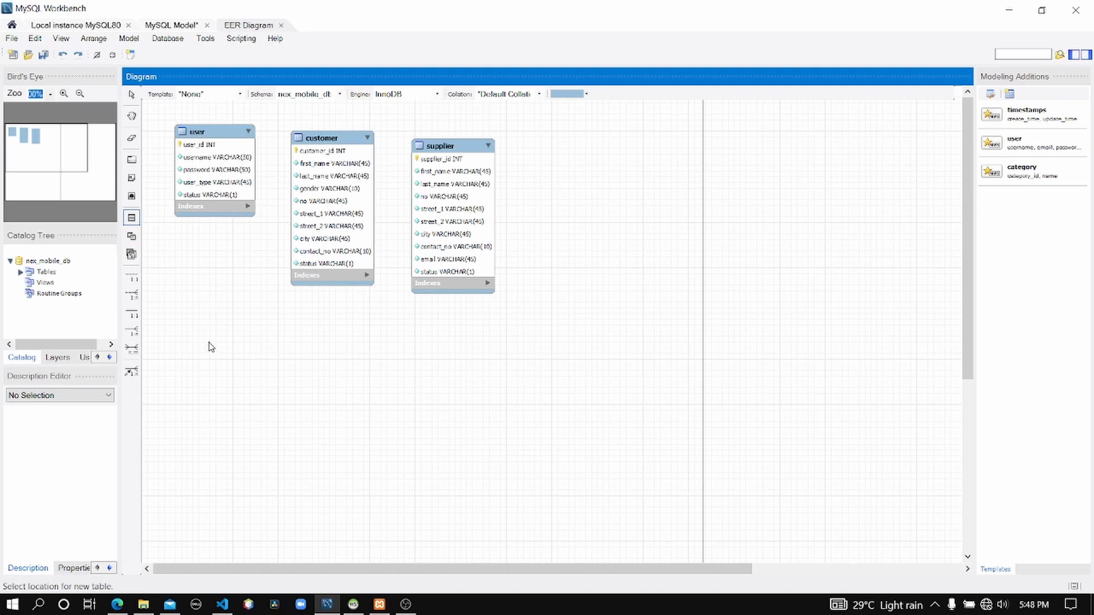
left_click(209, 342)
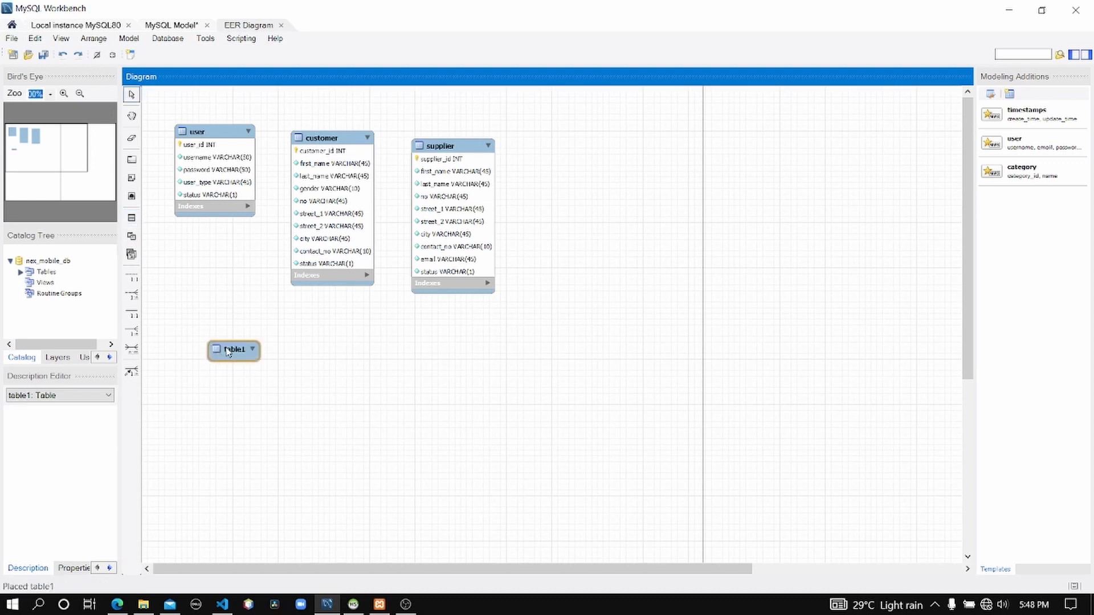
right_click(223, 345)
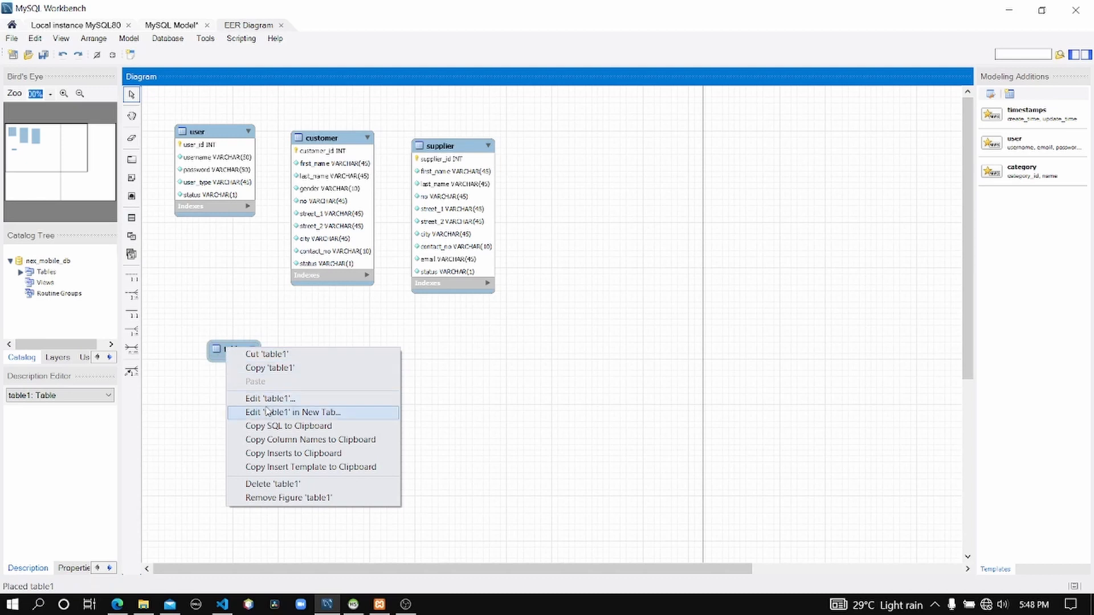
left_click(267, 399)
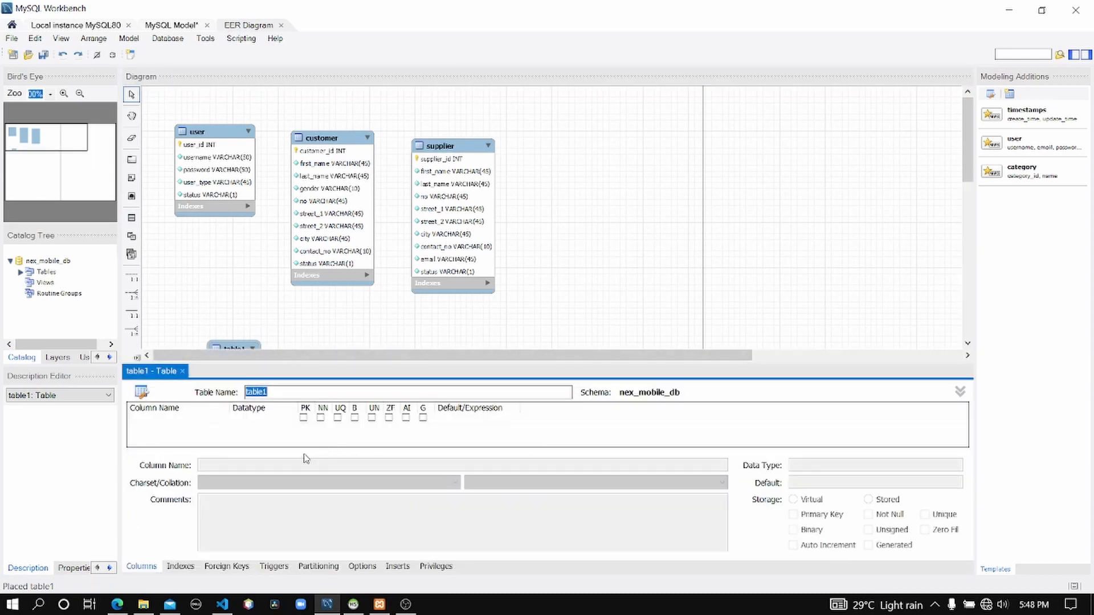
type("product")
Add a product_id INT column to the product table as an auto-increment primary key.
left_click(118, 606)
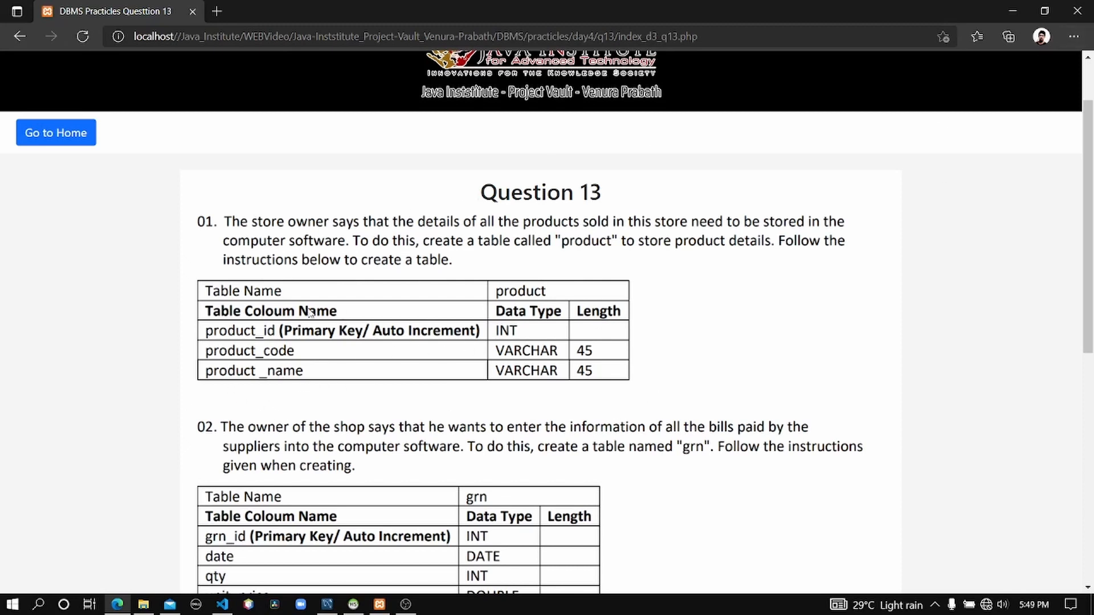
left_click(1012, 10)
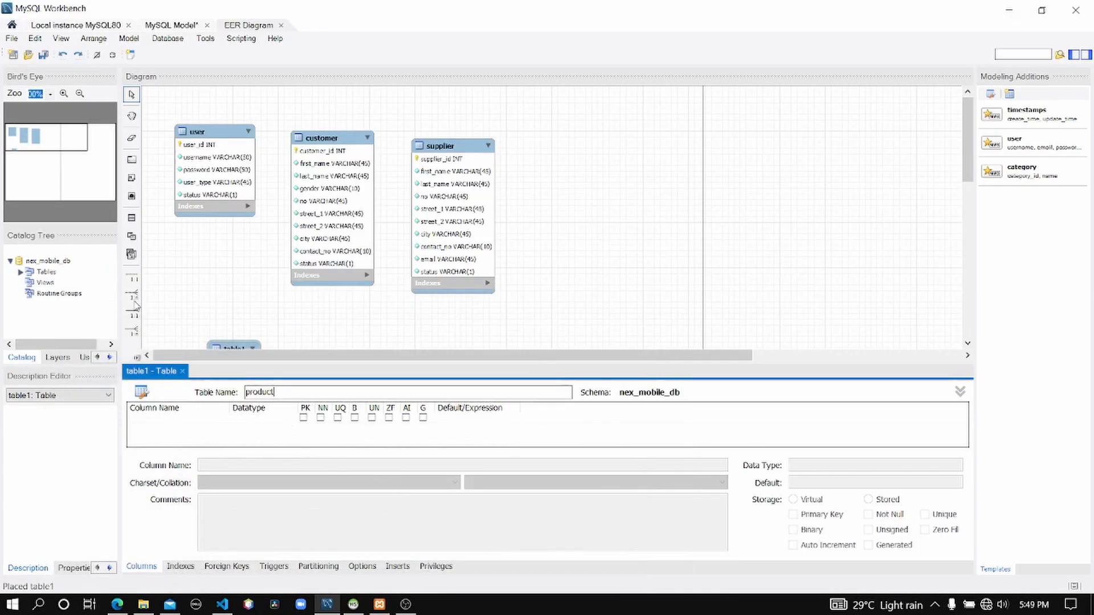
double_click(166, 421)
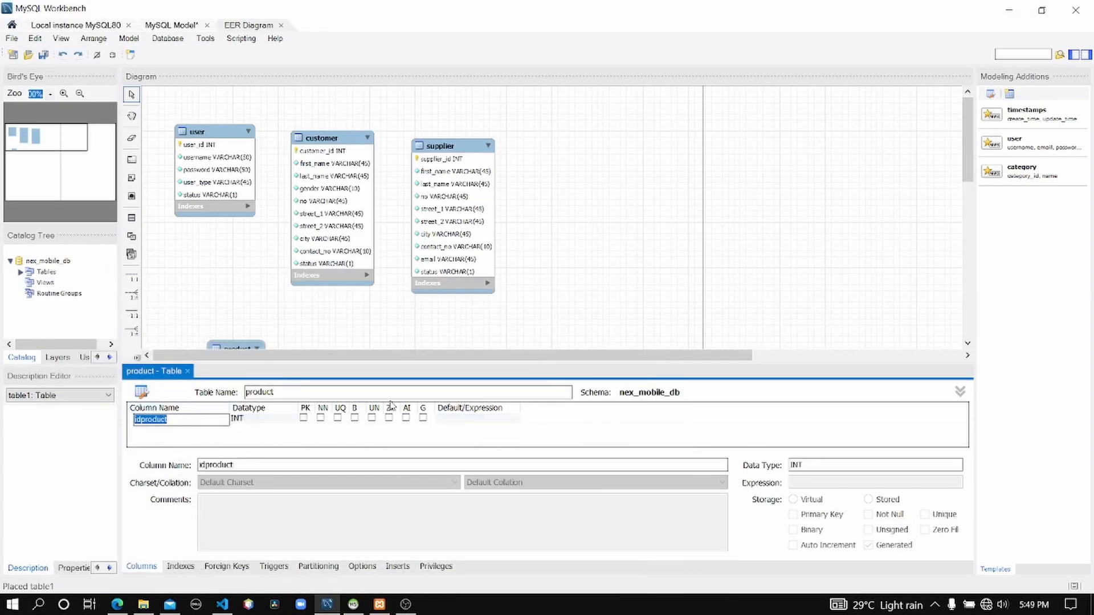
type("product_id")
left_click(406, 418)
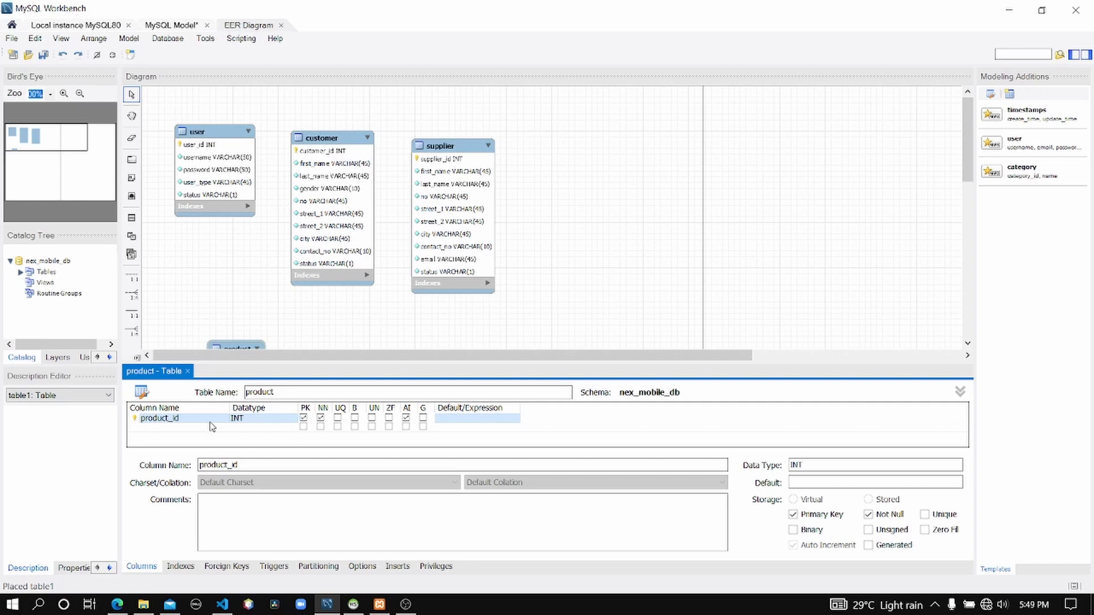
Add a product_code VARCHAR(45) column marked Not Null.
double_click(162, 428)
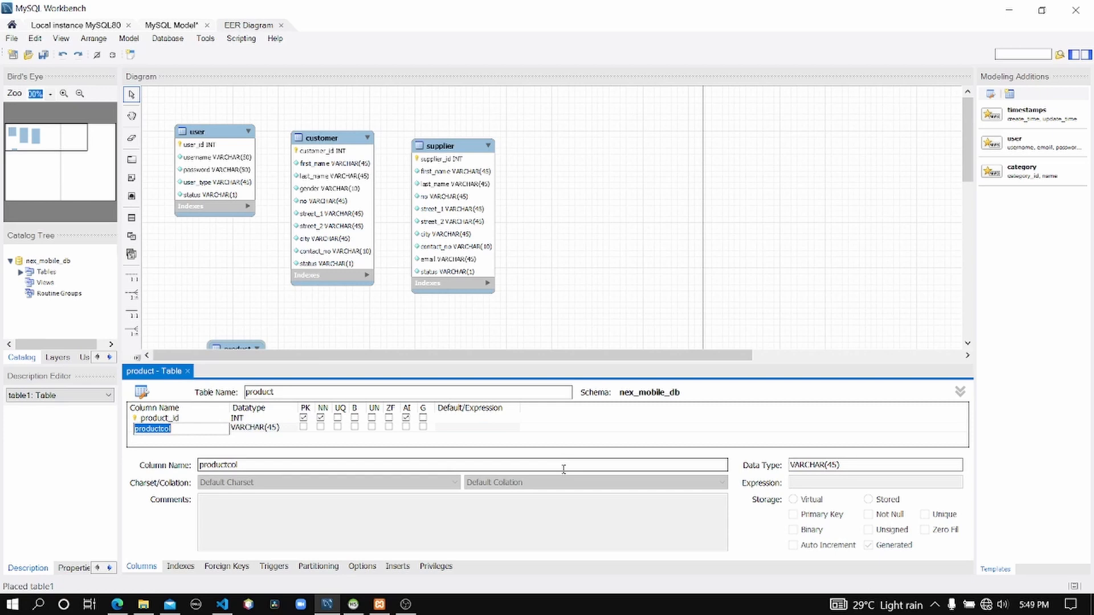
type("pro")
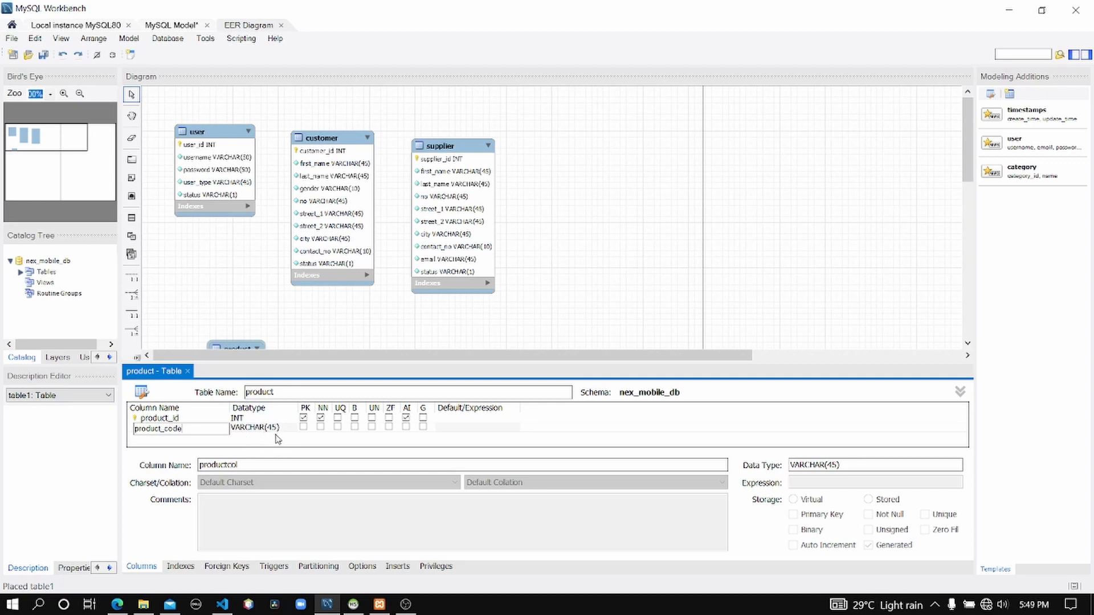
left_click(321, 428)
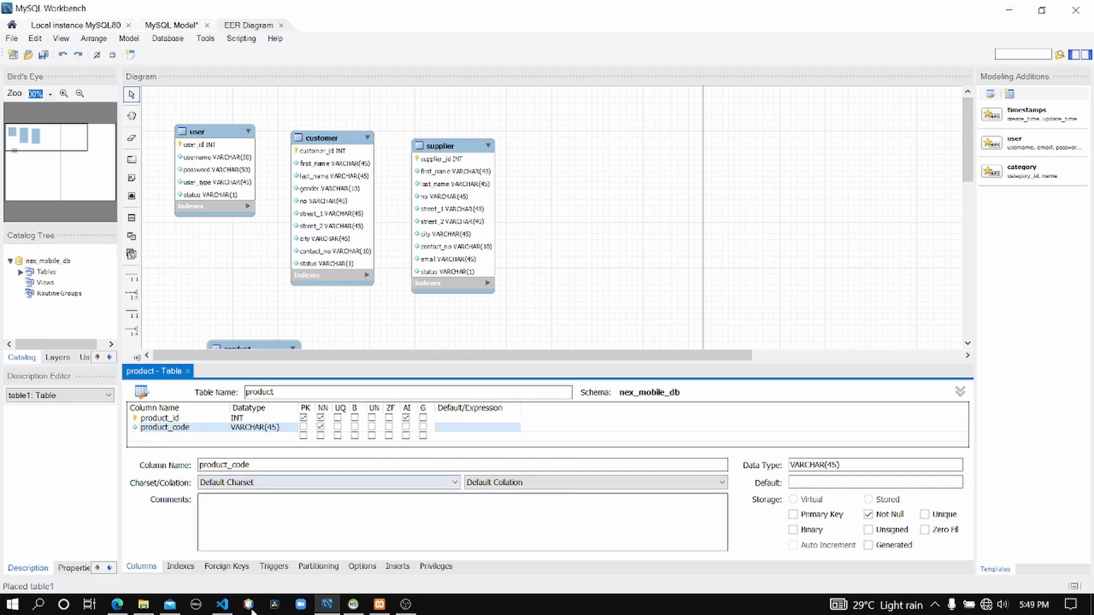
Add a product_name VARCHAR(45) column marked Not Null.
left_click(119, 607)
left_click(119, 607)
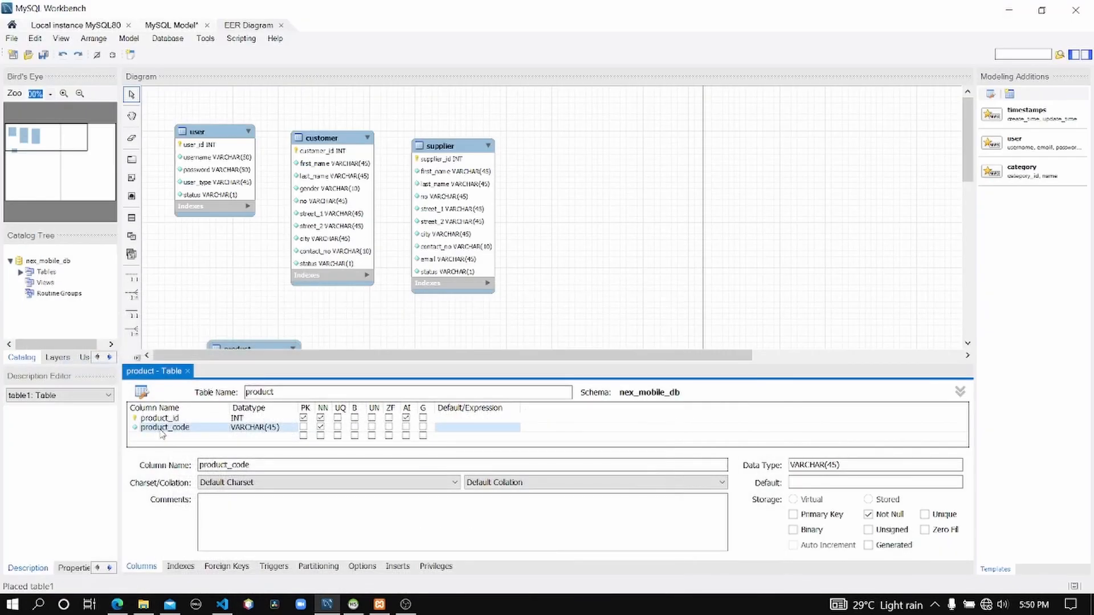
double_click(164, 436)
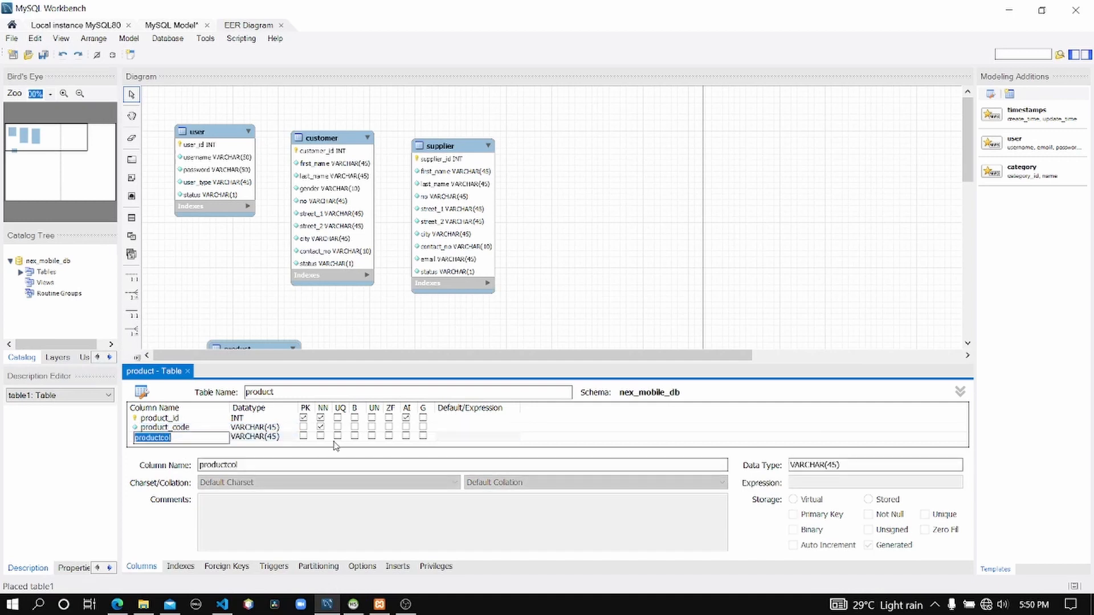
type("pro")
left_click(322, 437)
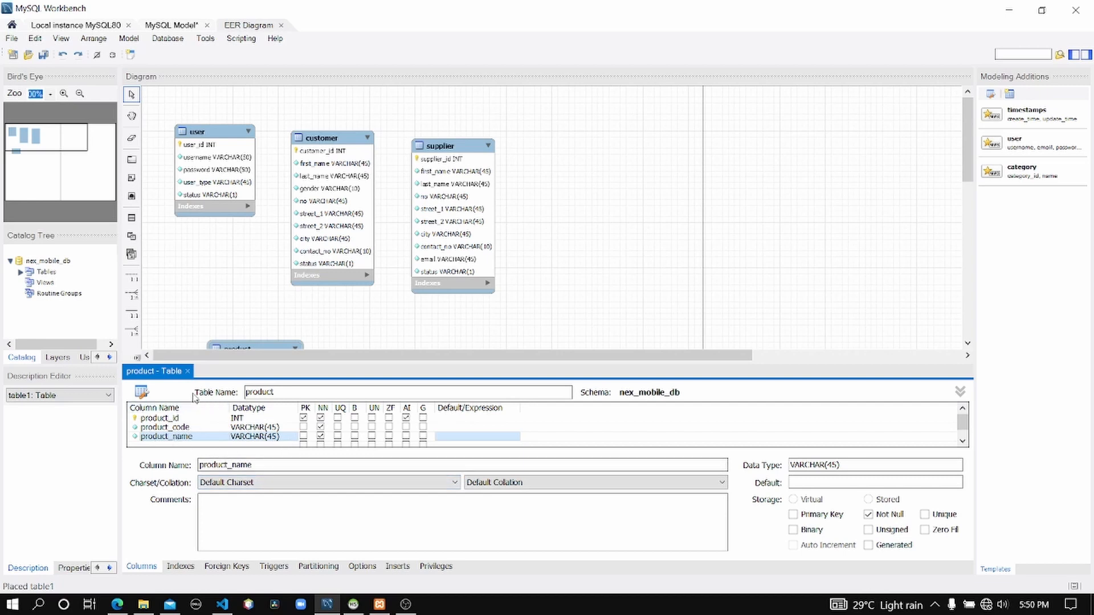
Close the product table editor and reposition the product table beneath the user table.
left_click(188, 371)
left_click_drag(290, 389, 258, 372)
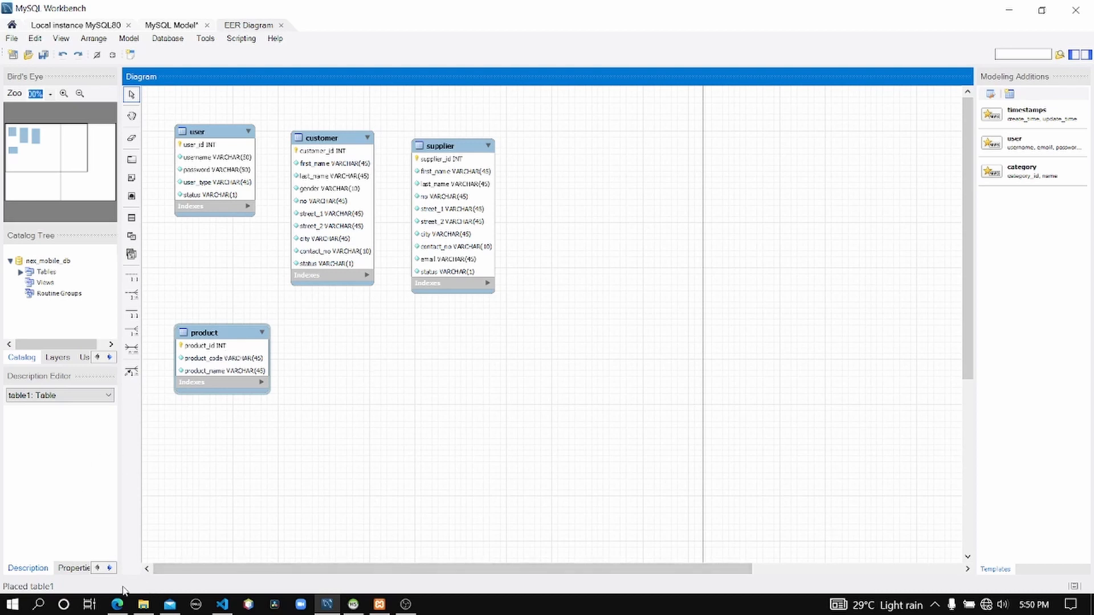
left_click(117, 604)
scroll(337, 408, "down", 3)
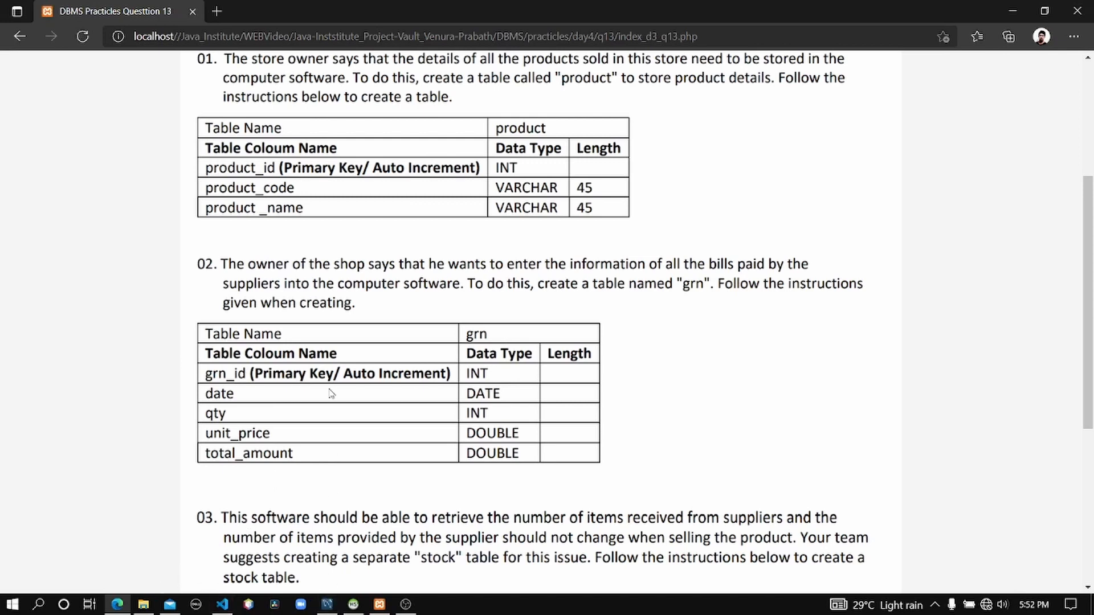
left_click(327, 603)
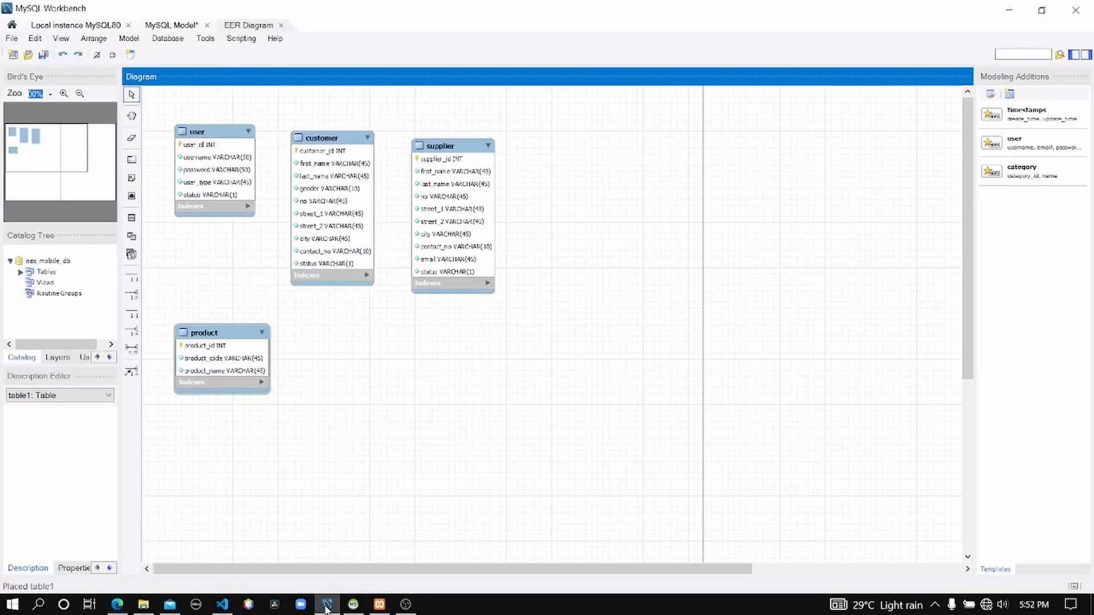
Place another new table on the diagram, name it grn, and start its first column.
left_click(132, 217)
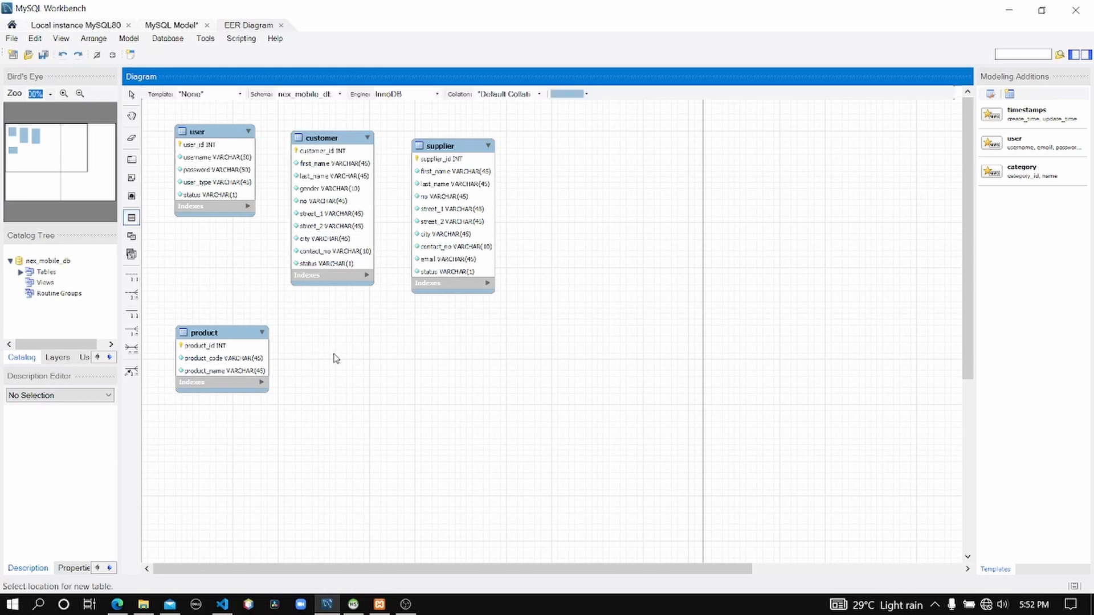
left_click(339, 360)
right_click(340, 362)
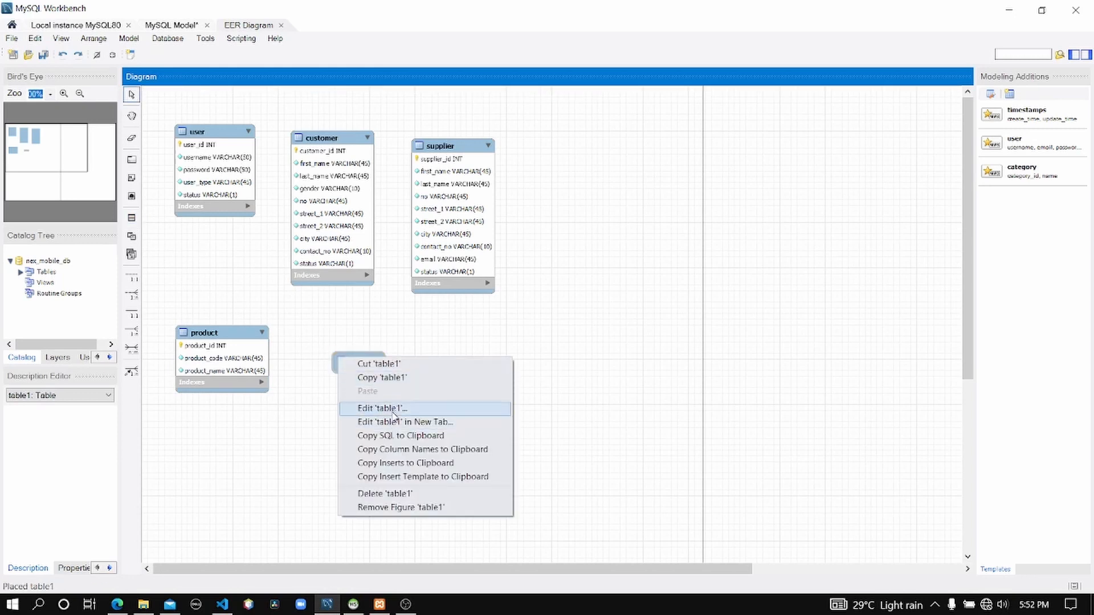
left_click(391, 408)
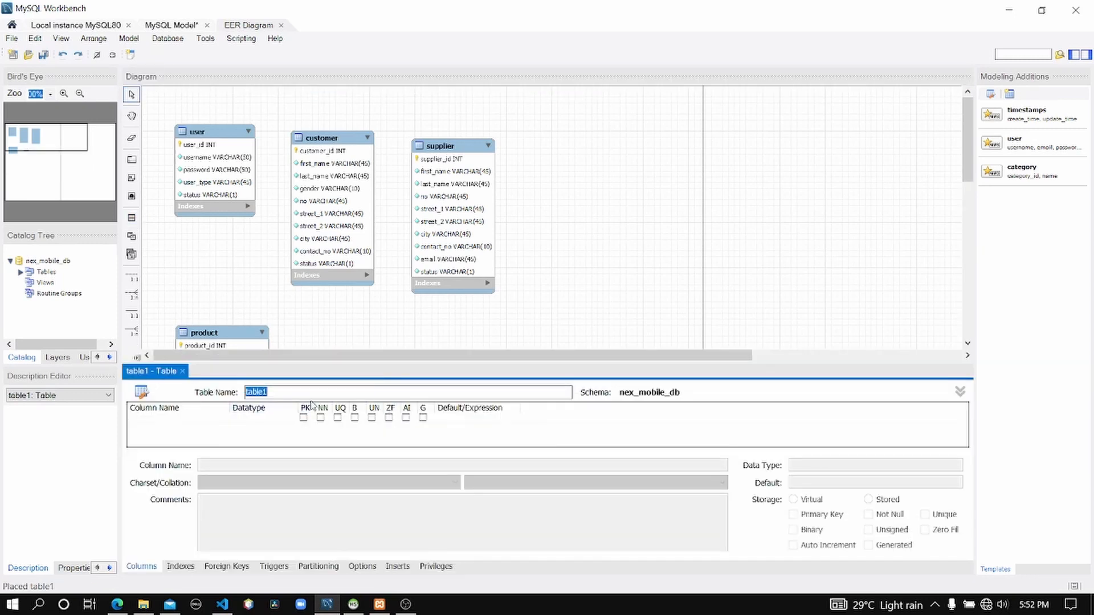
type("grn")
left_click(154, 420)
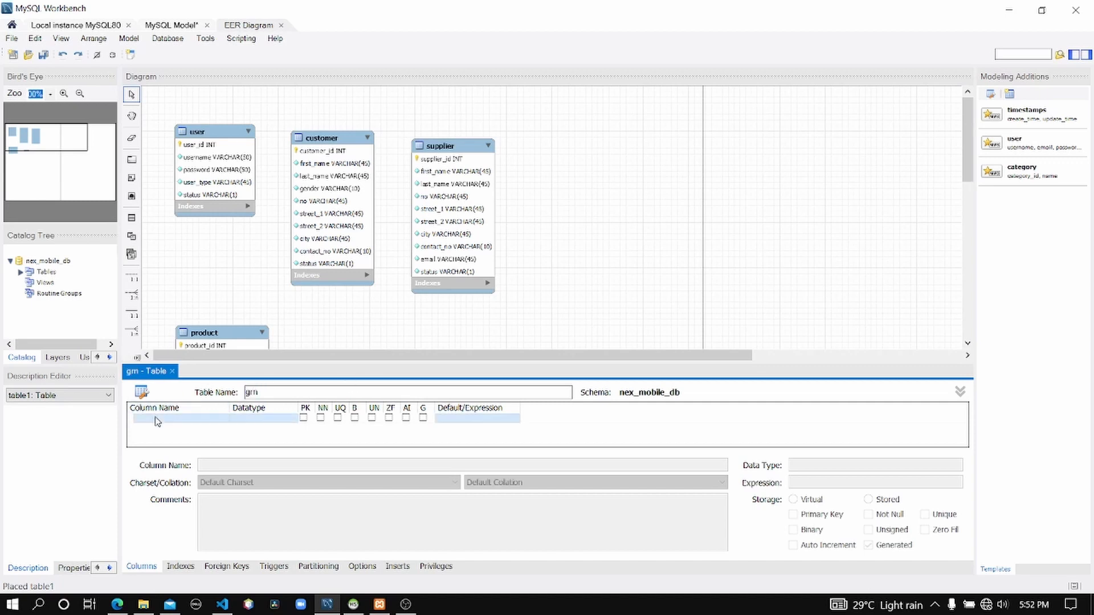
Add a grn_id INT column to the grn table as an auto-increment primary key.
left_click(116, 604)
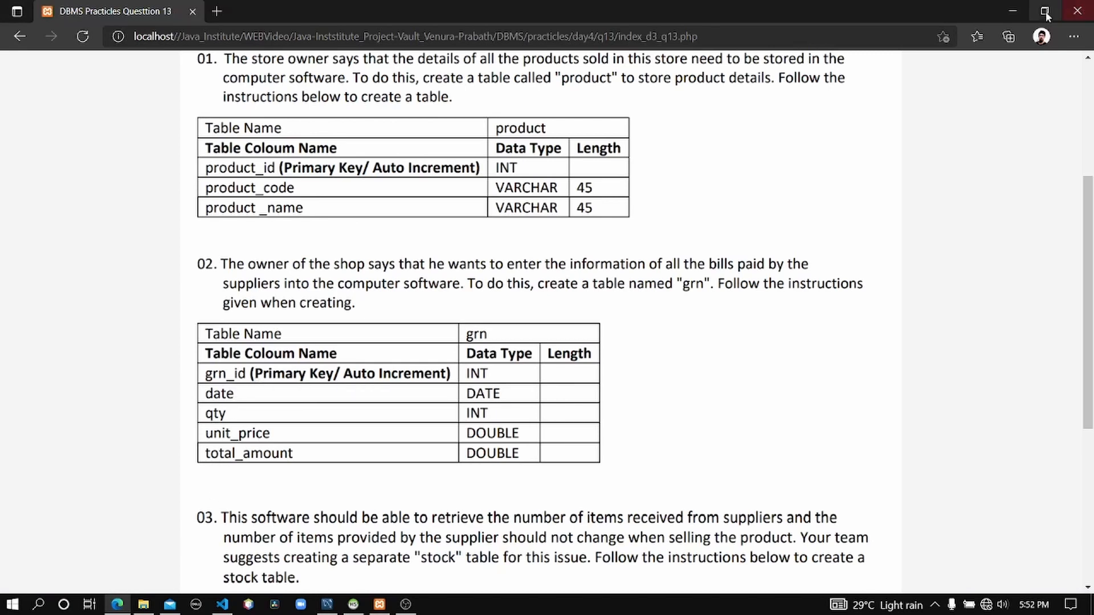
left_click(1019, 12)
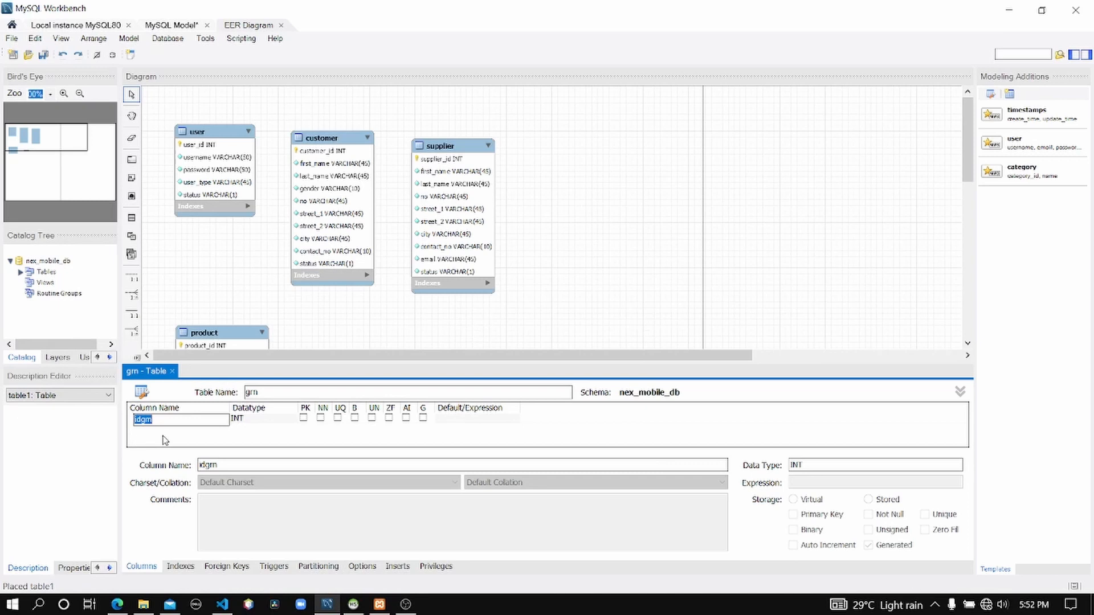
type("grn_id")
key("Return")
left_click(406, 417)
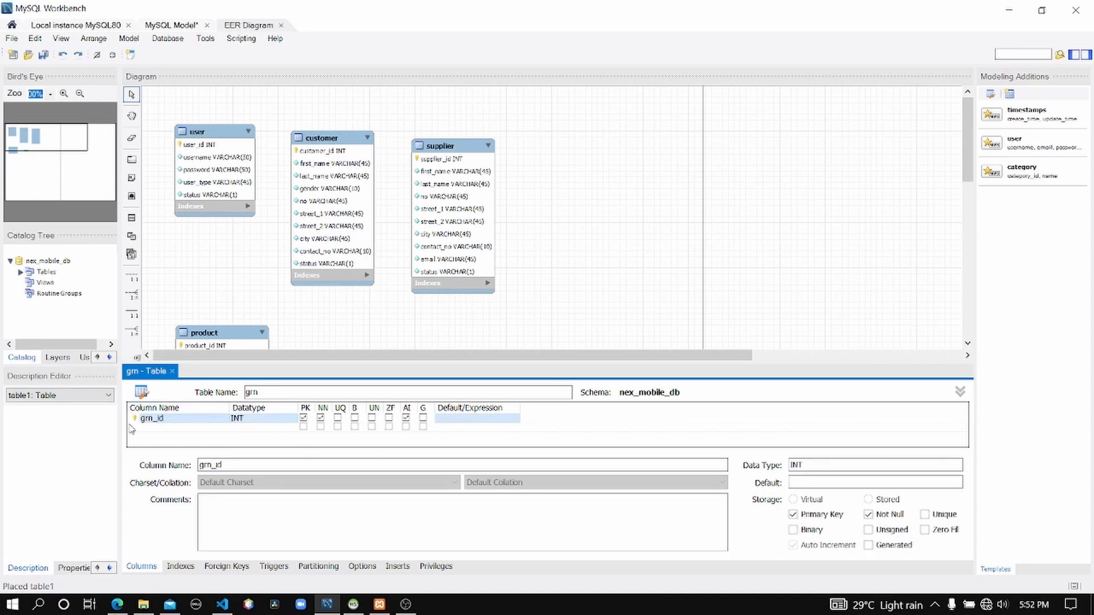
Check the grn specification, then add date and qty columns to the grn table.
left_click(118, 604)
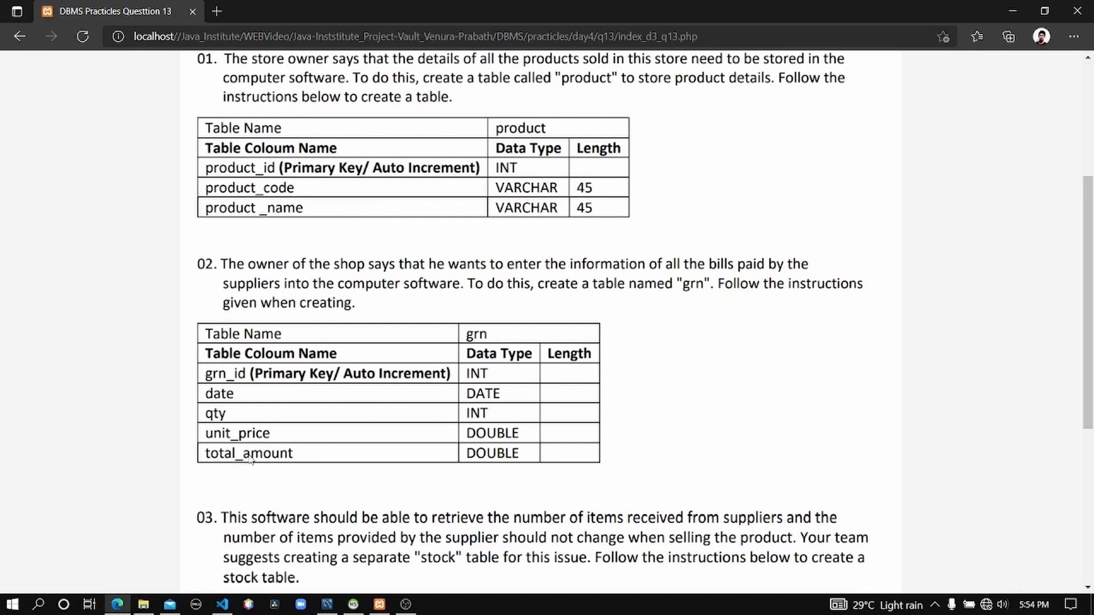
left_click(1013, 10)
double_click(183, 427)
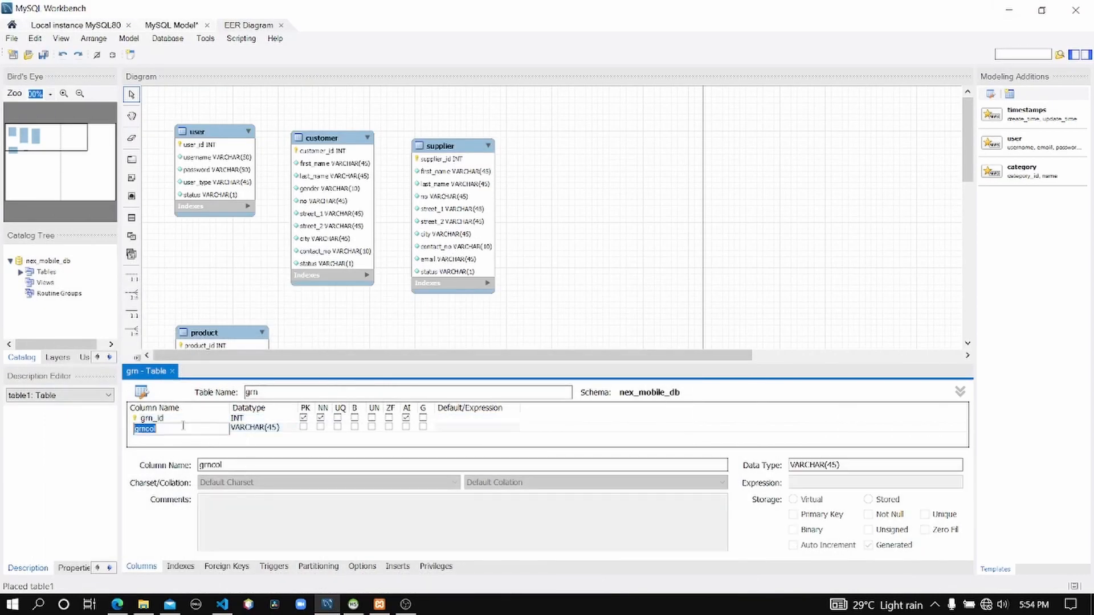
type("date")
double_click(149, 438)
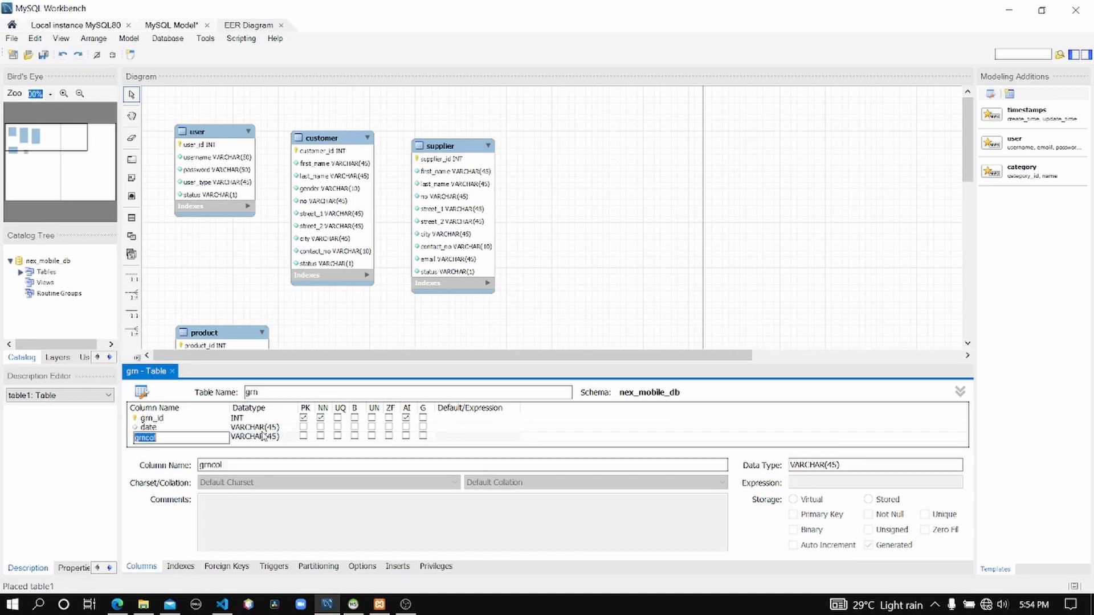
type("qty")
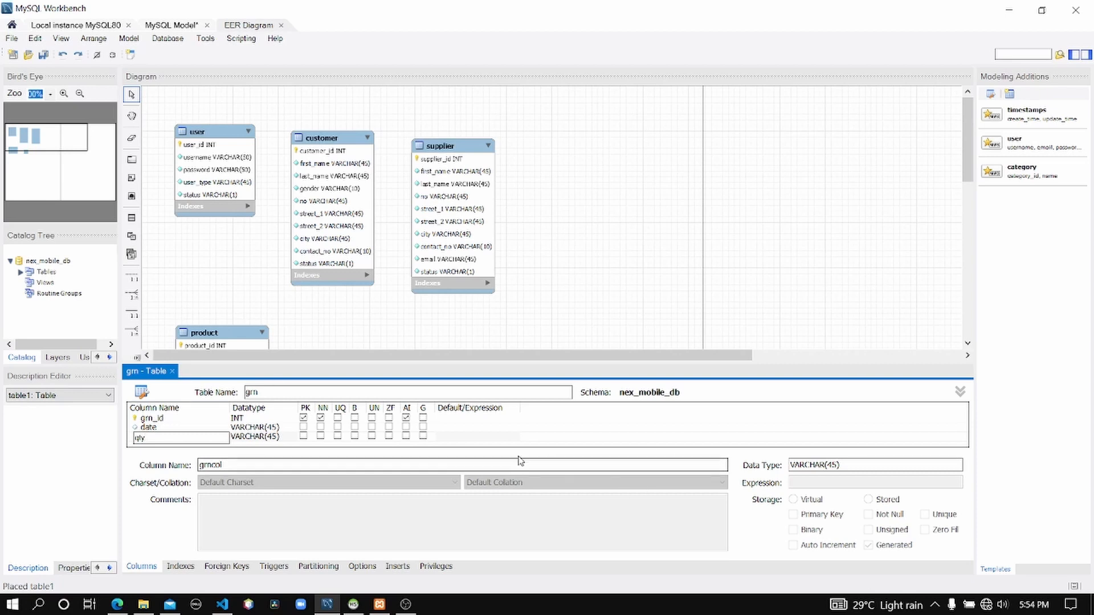
Add unit_price and total_amount columns to the grn table.
left_click(482, 437)
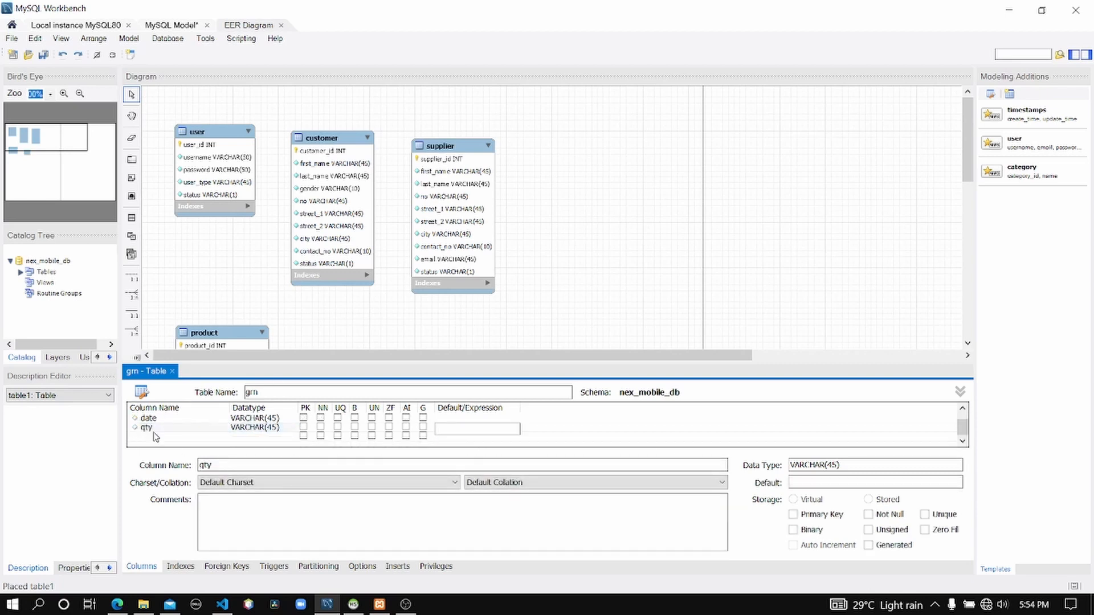
left_click(155, 437)
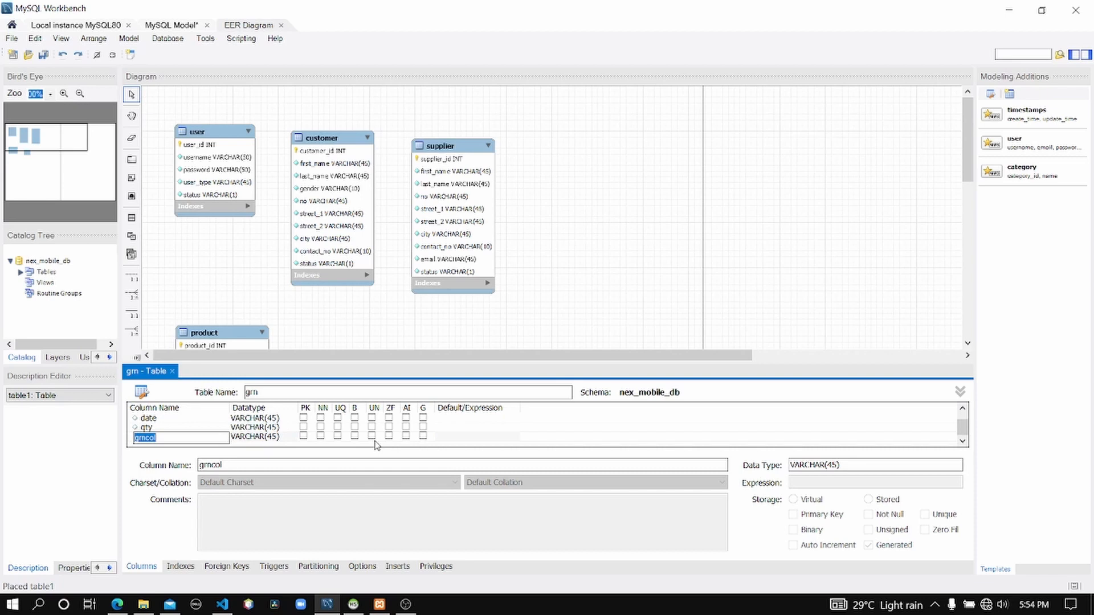
left_click(116, 605)
left_click(116, 605)
type("unit_price")
key("Return")
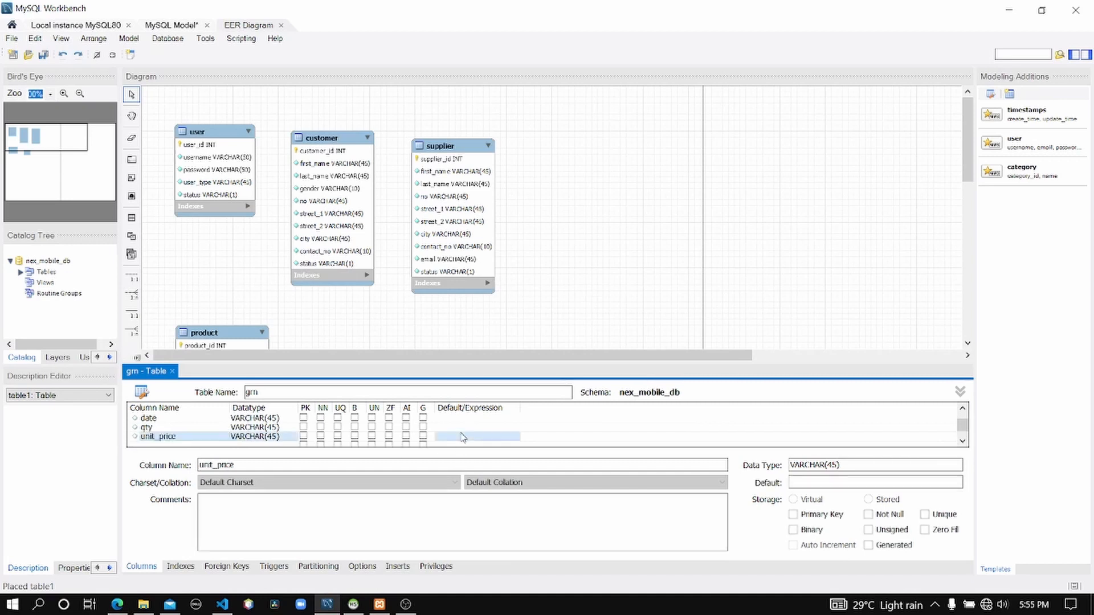
double_click(176, 445)
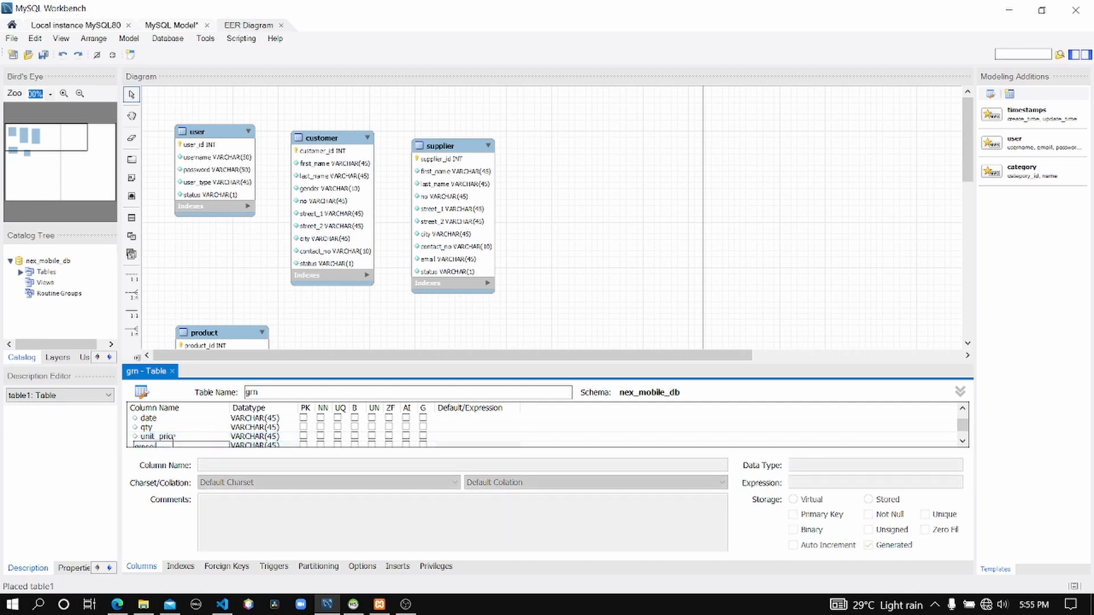
type("i")
type("otal")
type("_amou")
type("nt")
key("Return")
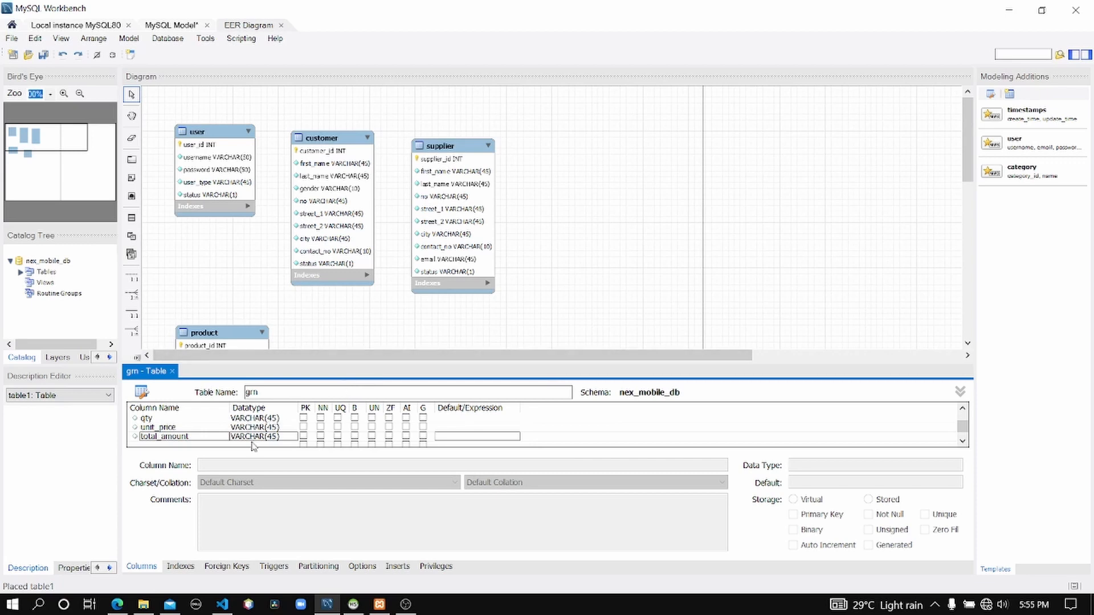
Set the date column's datatype to DATE and the qty column's datatype to INT.
scroll(258, 440, "up", 1)
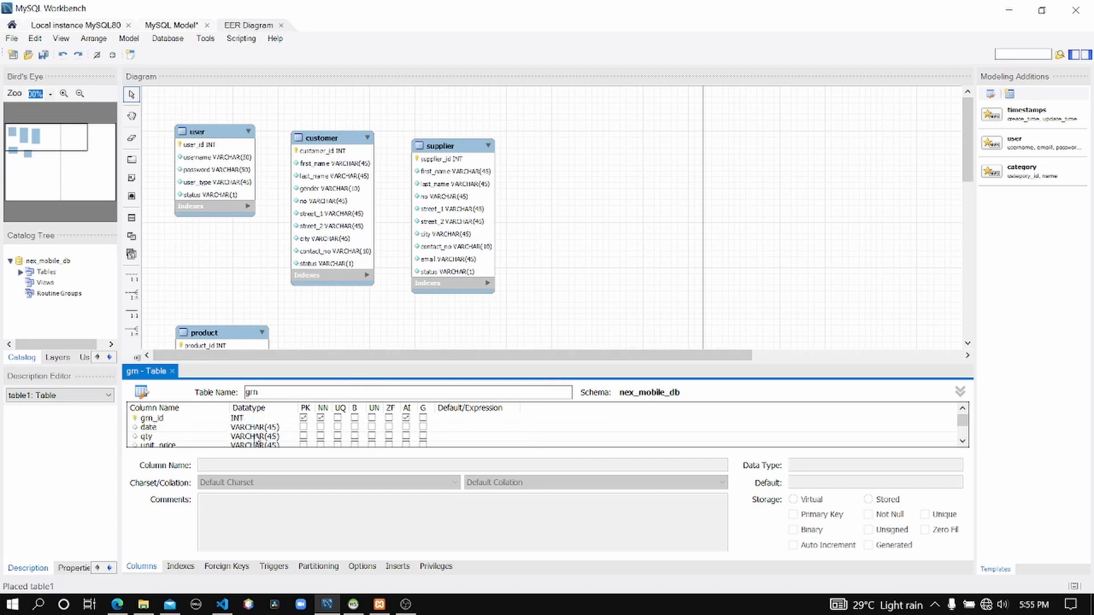
left_click(258, 429)
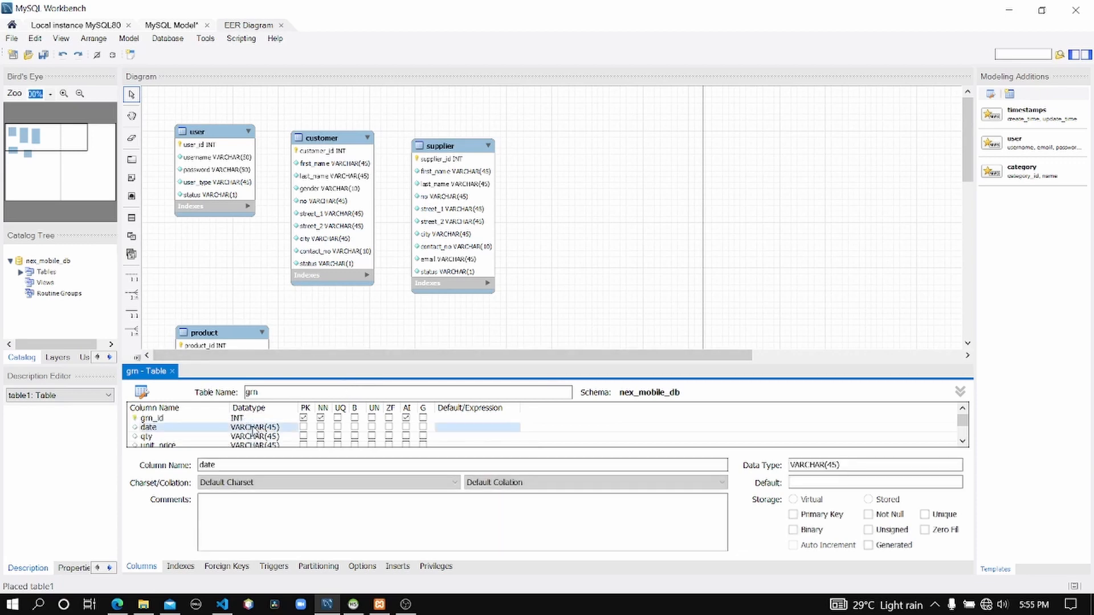
left_click(259, 428)
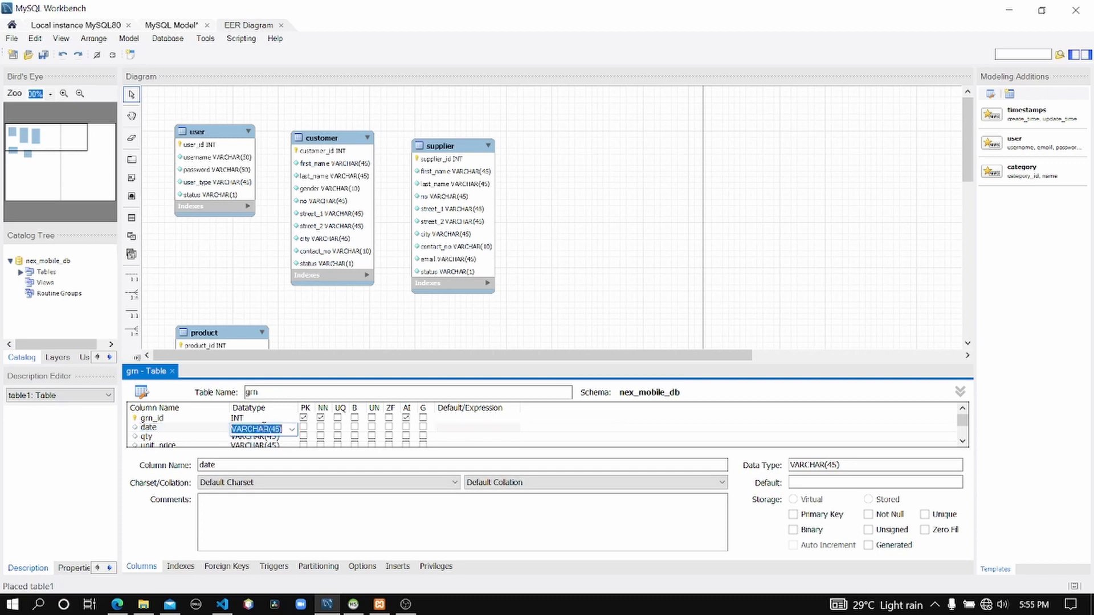
left_click(290, 431)
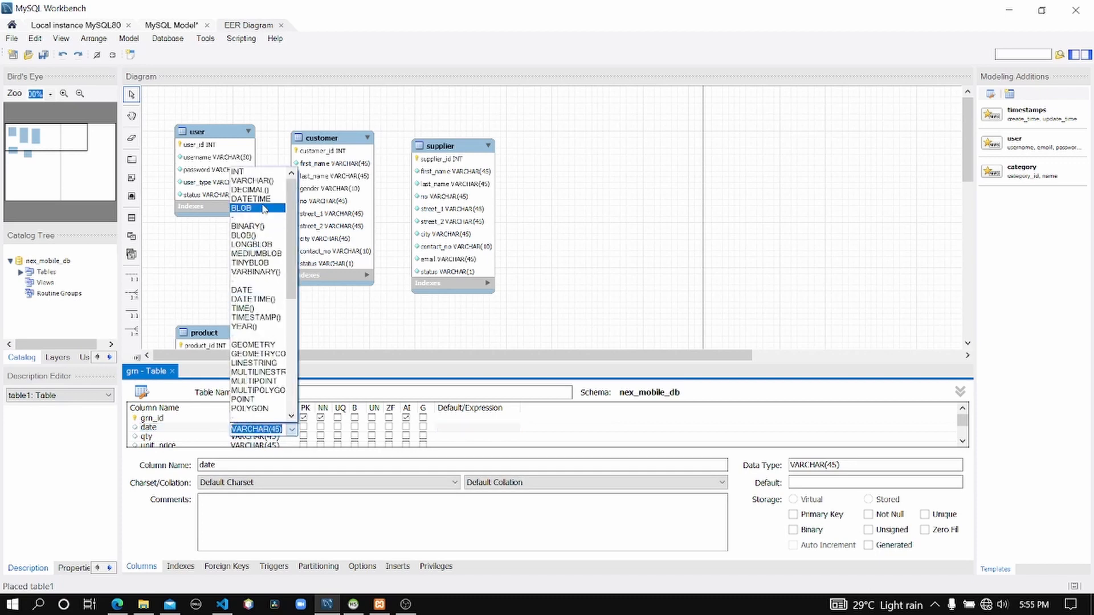
left_click(251, 290)
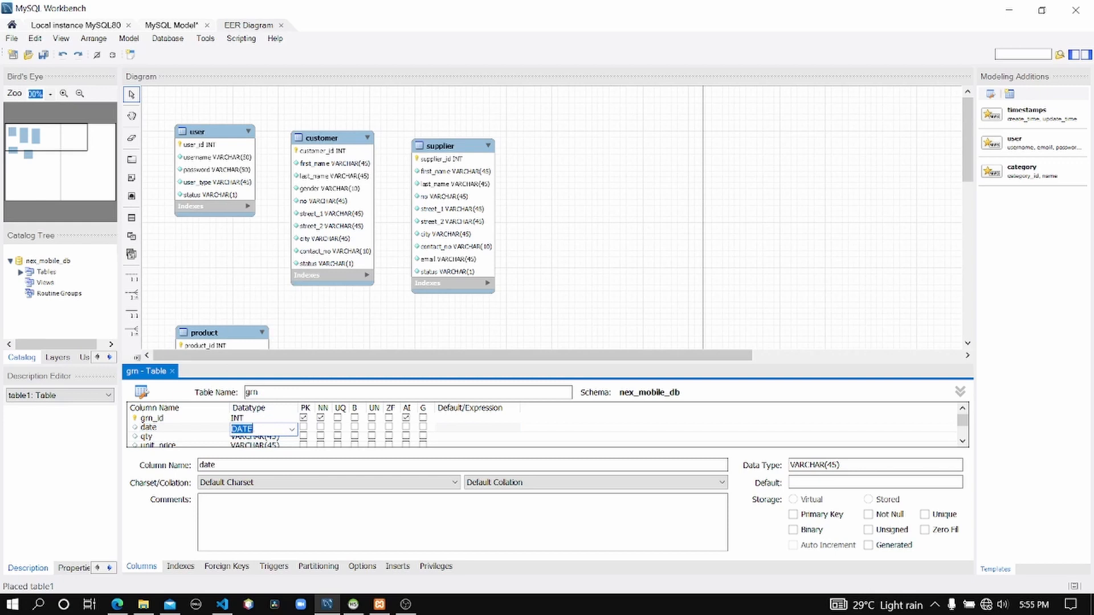
left_click(253, 439)
left_click(273, 438)
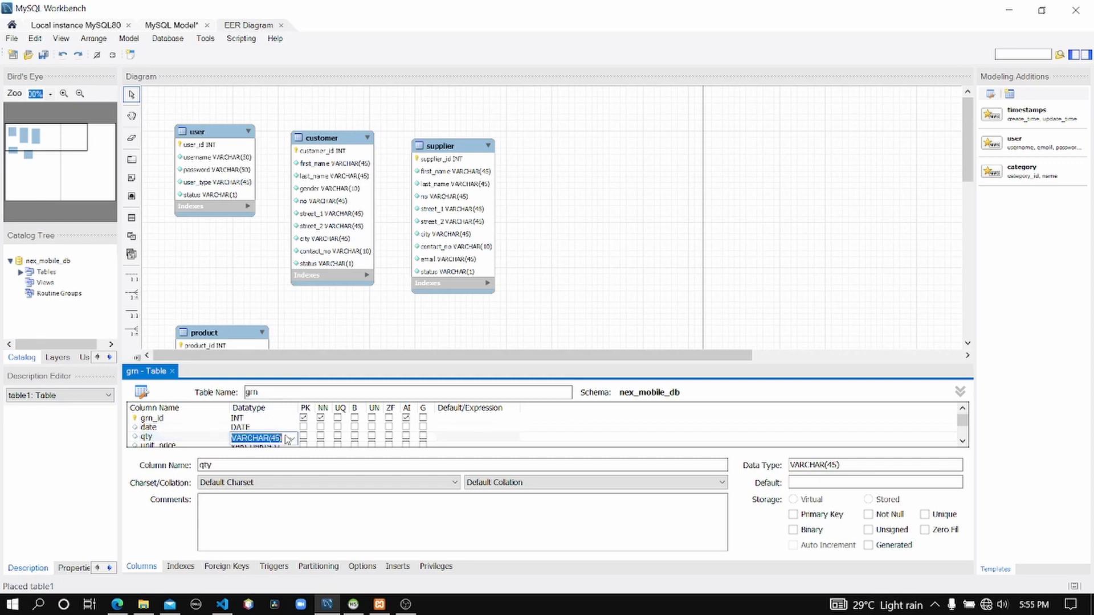
left_click(292, 438)
left_click(251, 183)
left_click(255, 428)
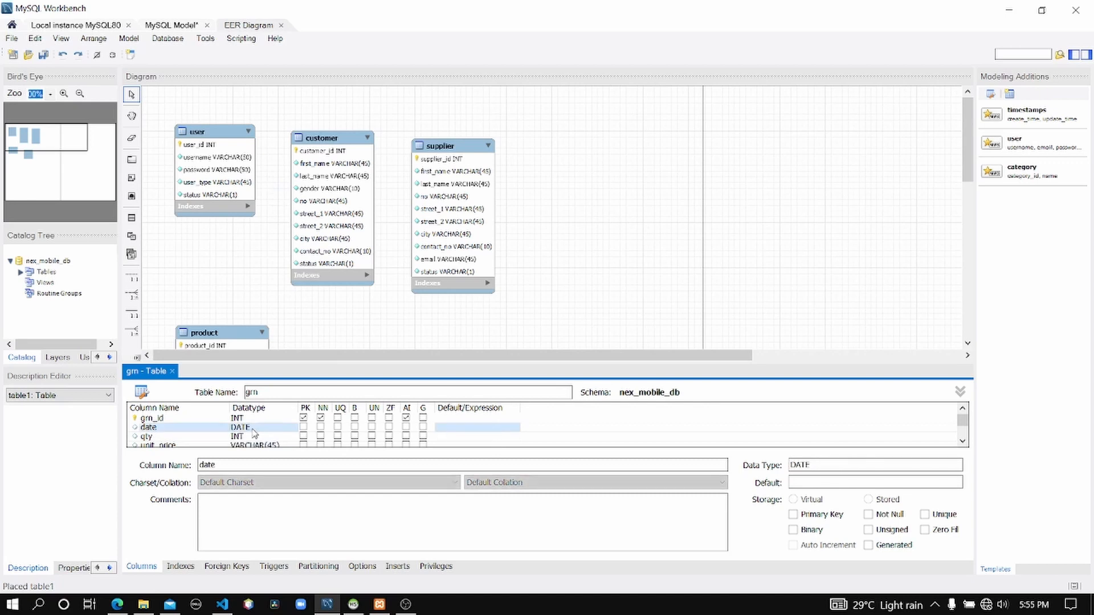
Set the datatype of both unit_price and total_amount to DOUBLE.
scroll(255, 438, "down", 1)
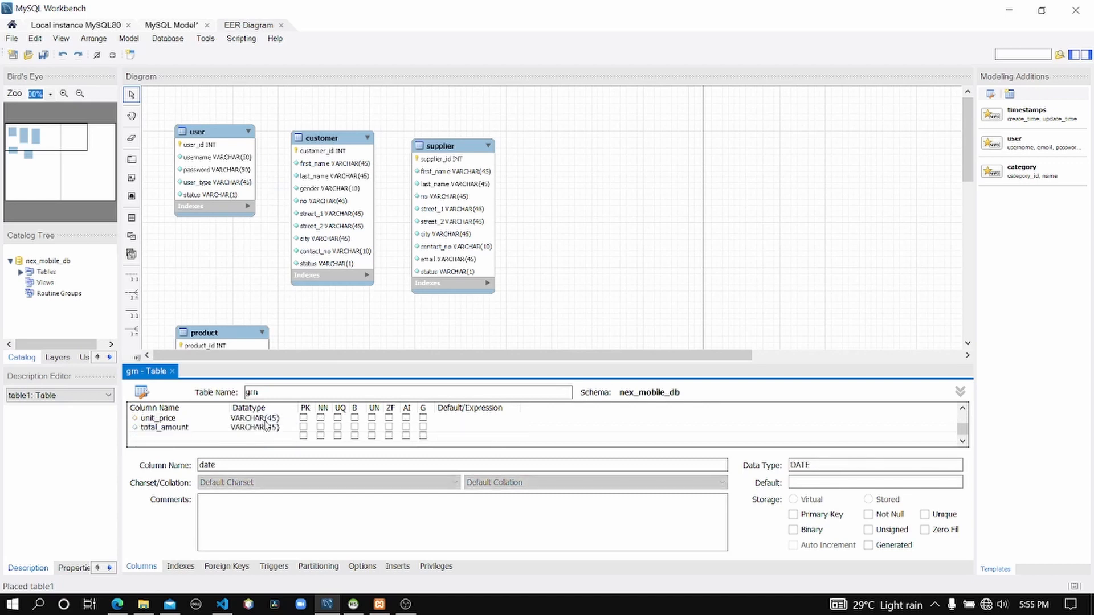
left_click(267, 420)
left_click(285, 422)
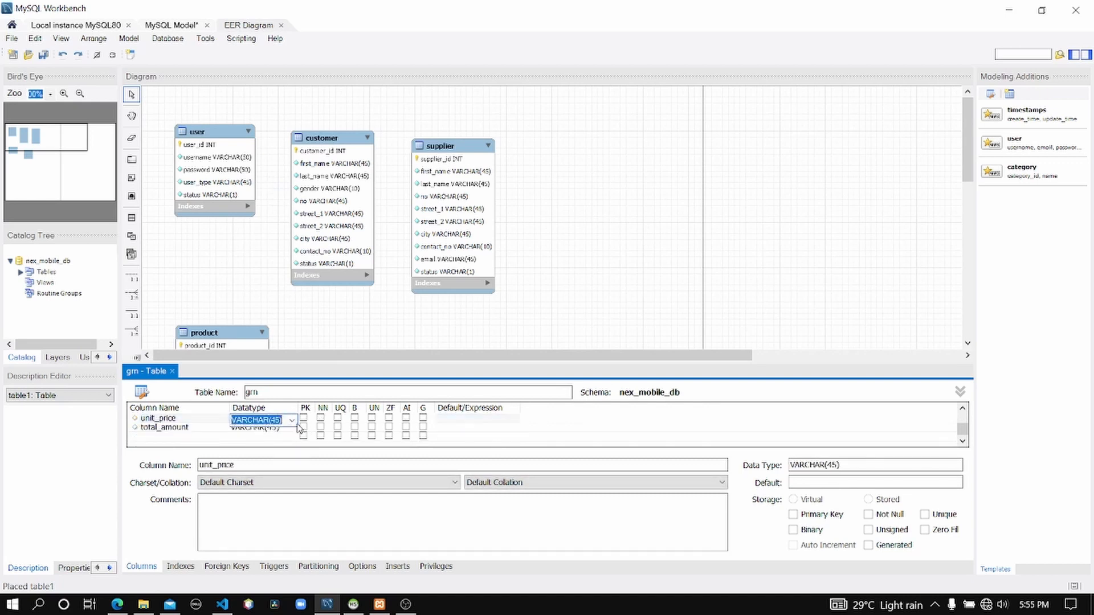
left_click(291, 420)
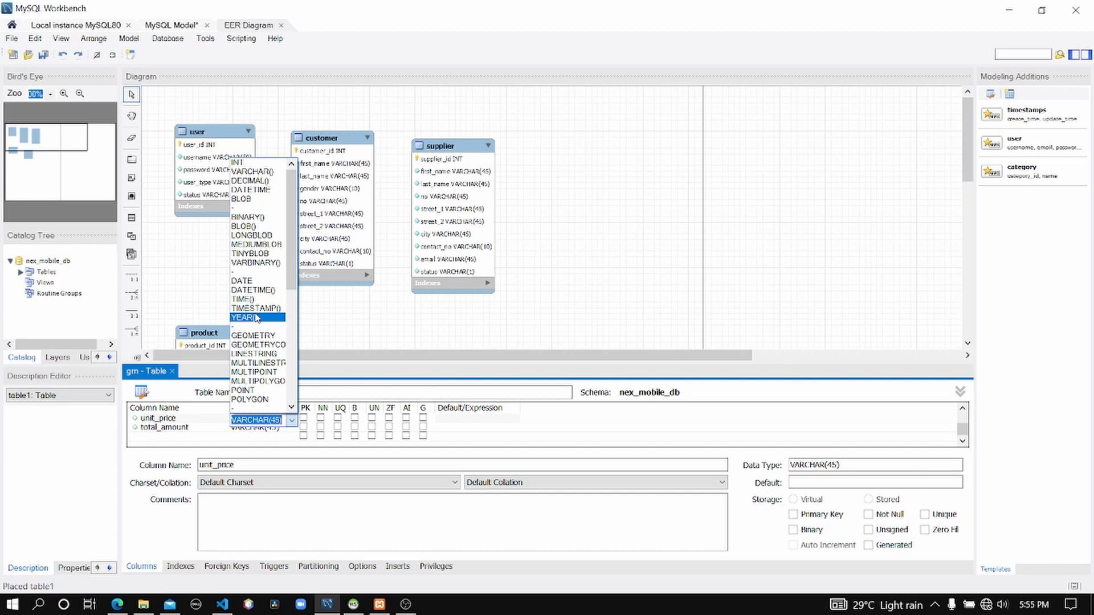
scroll(258, 318, "down", 2)
left_click(250, 381)
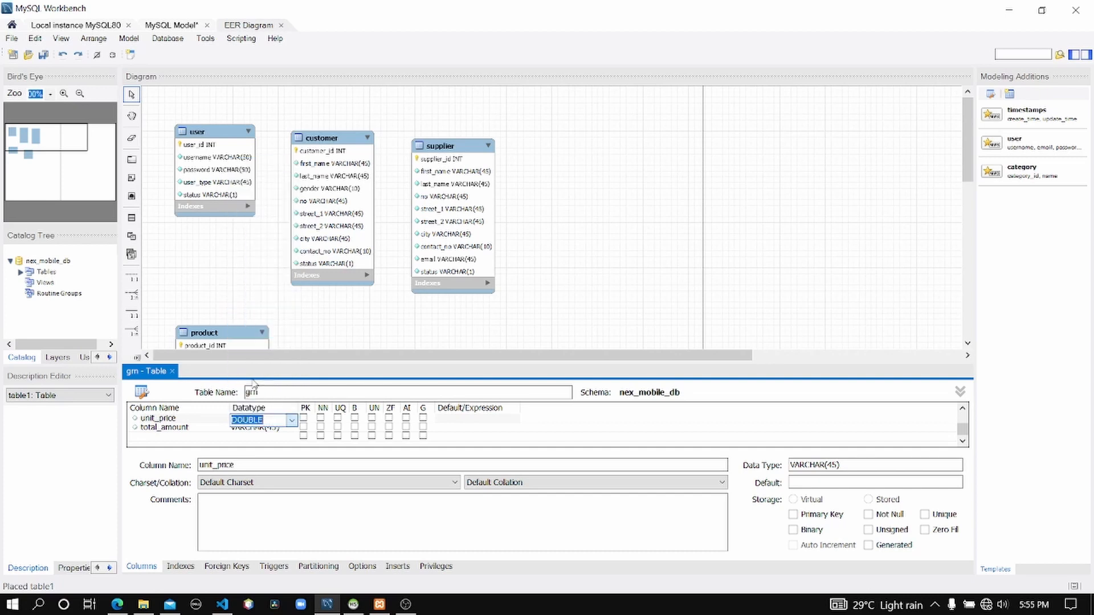
left_click(266, 429)
left_click(273, 430)
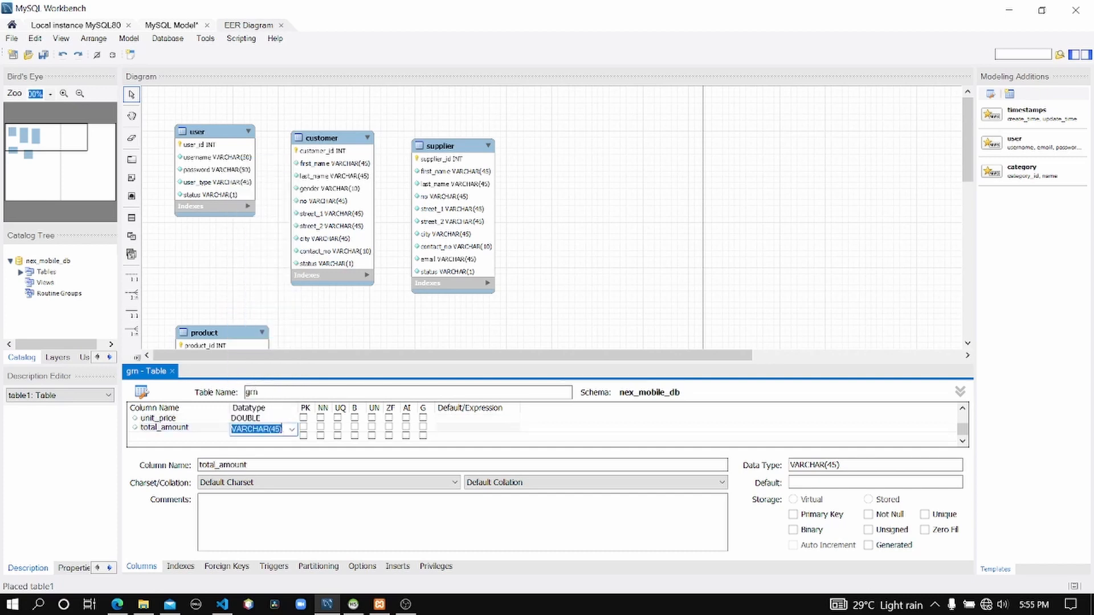
left_click(292, 429)
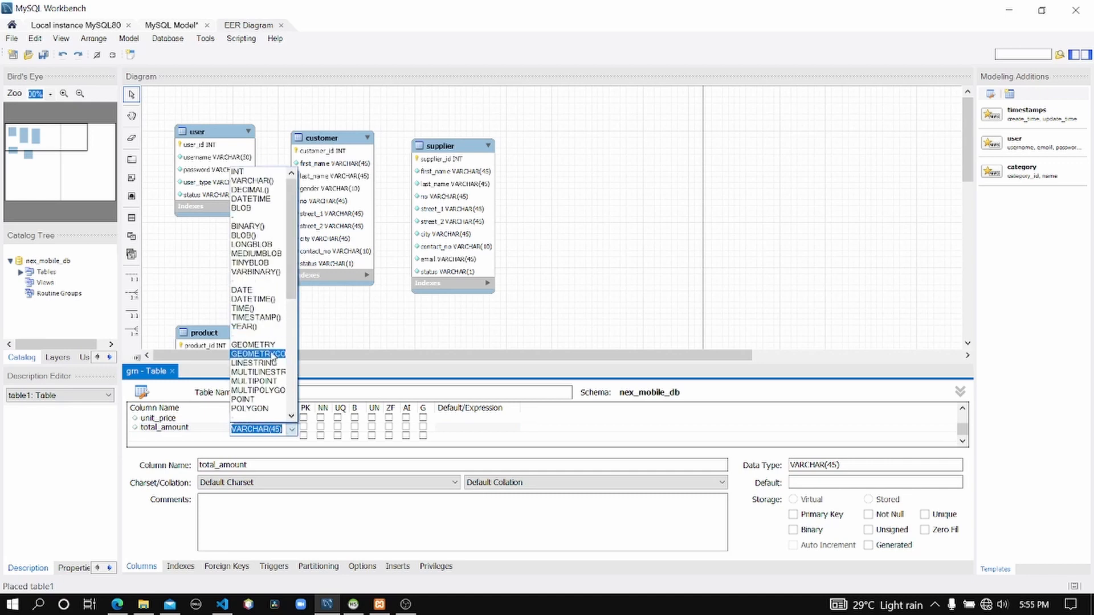
scroll(267, 365, "down", 3)
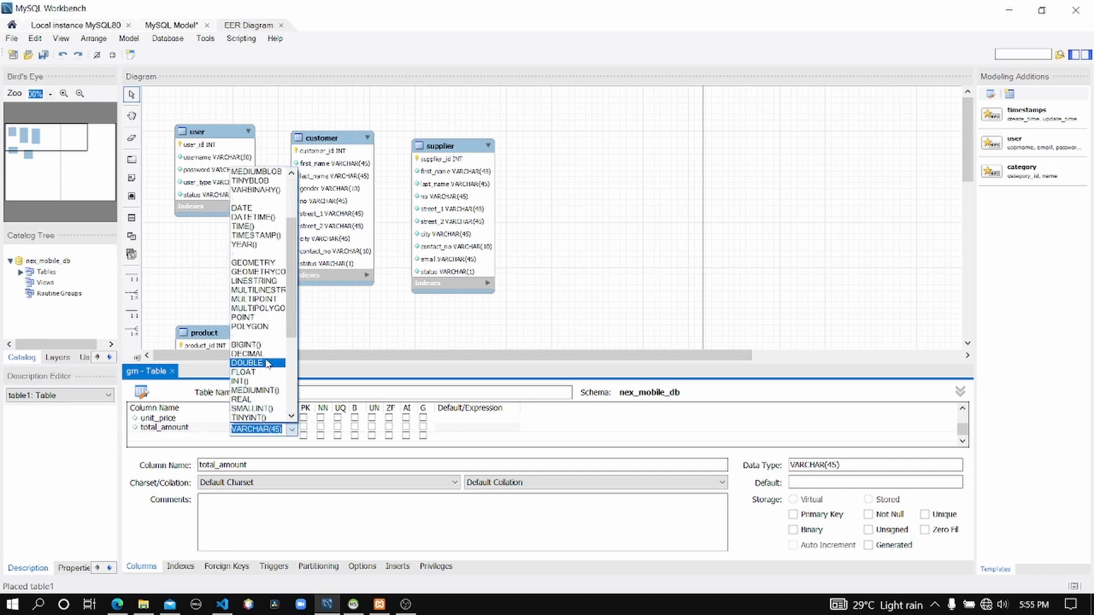
left_click(265, 363)
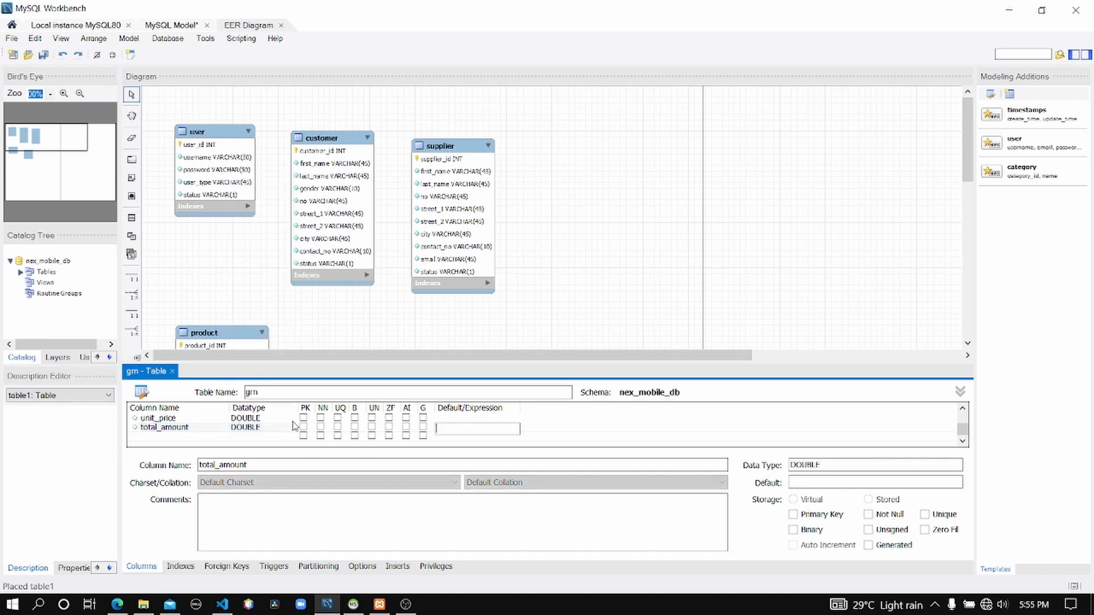
Mark the date, qty, unit_price and total_amount columns as Not Null.
left_click(321, 427)
scroll(321, 426, "up", 2)
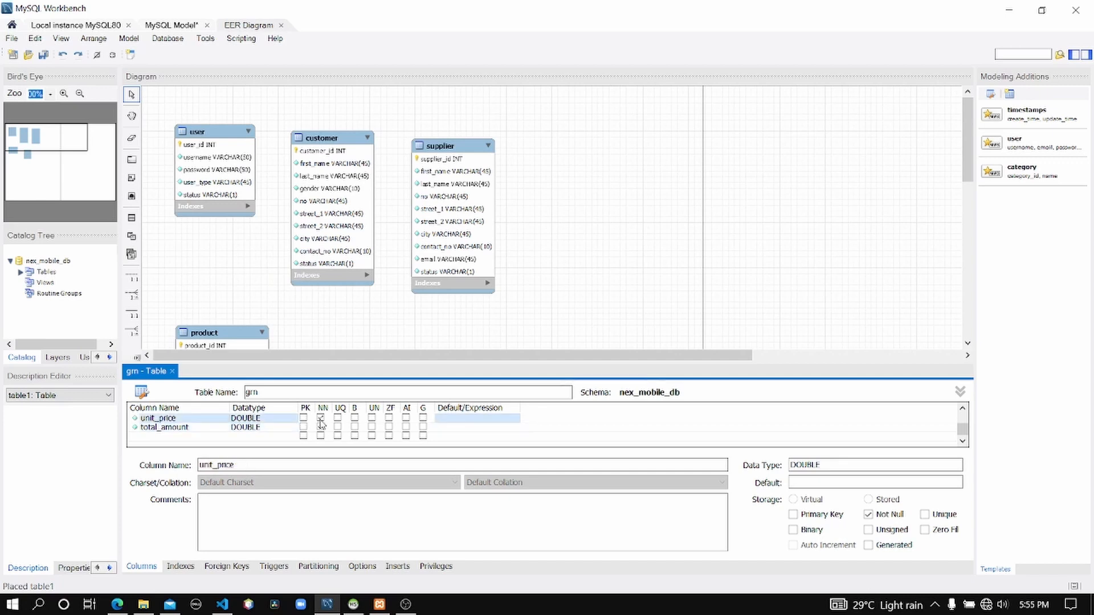
left_click(322, 436)
left_click(321, 427)
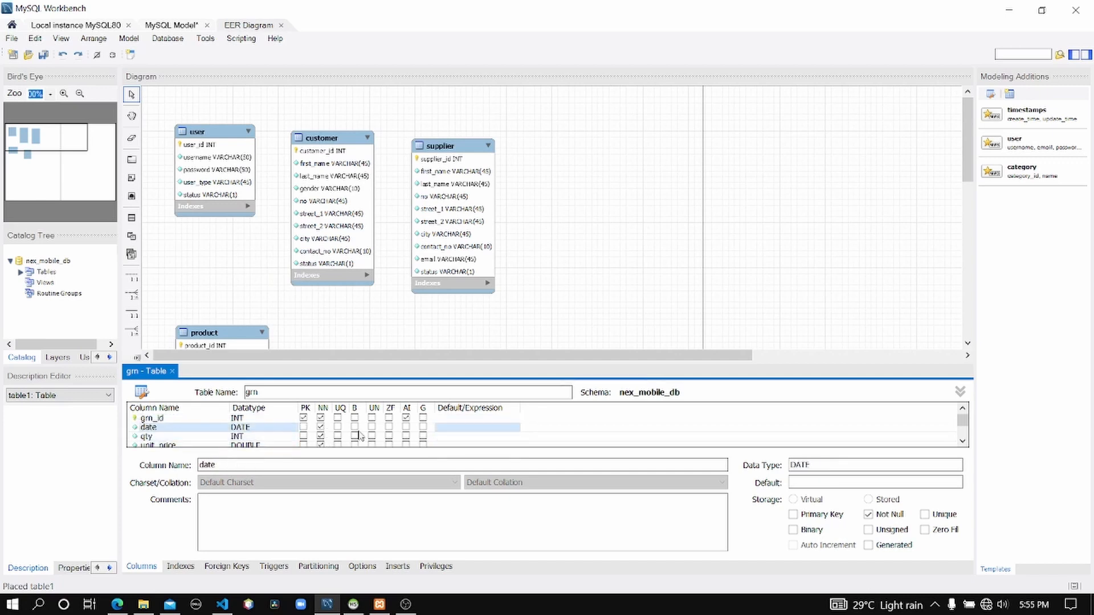
scroll(322, 433, "down", 2)
scroll(348, 439, "up", 2)
Close the grn table editor and move the grn table beside the product table.
left_click(543, 278)
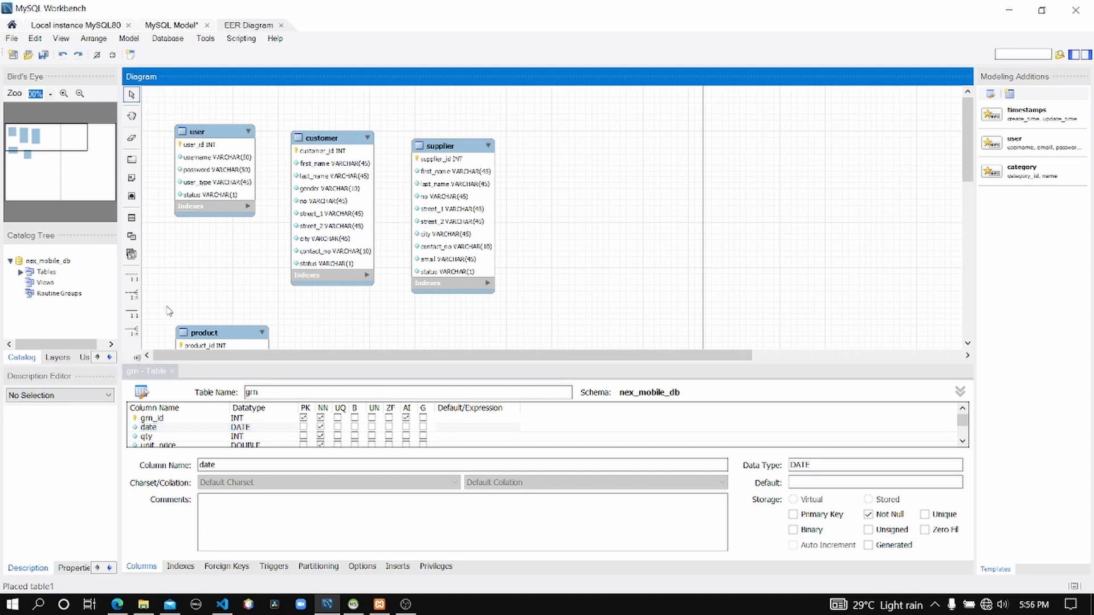
left_click(224, 372)
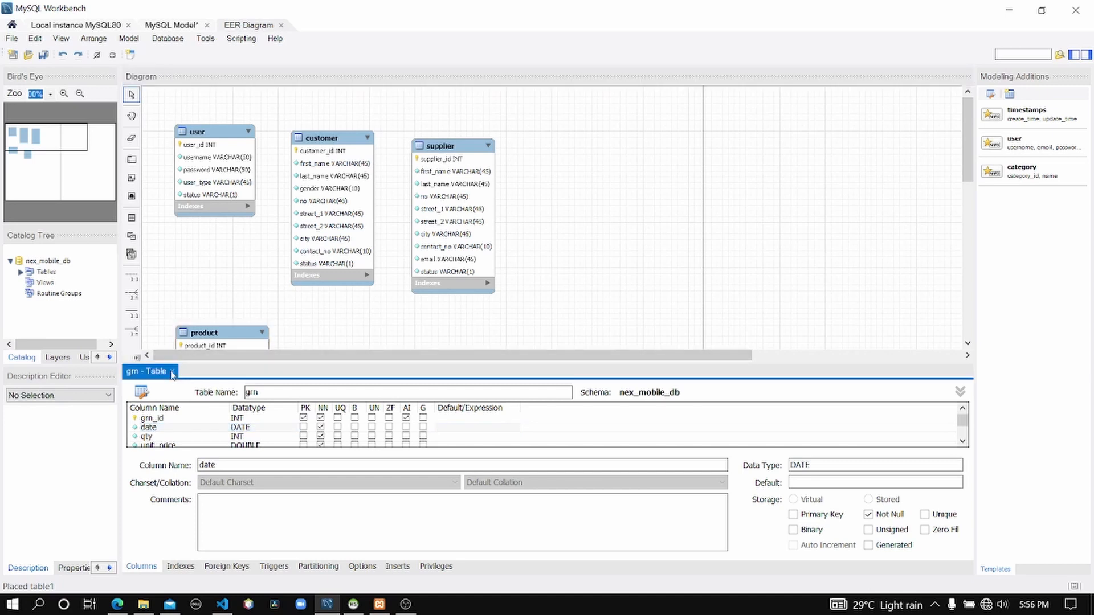
left_click(172, 371)
left_click(363, 370)
left_click_drag(363, 369, 325, 339)
left_click(222, 254)
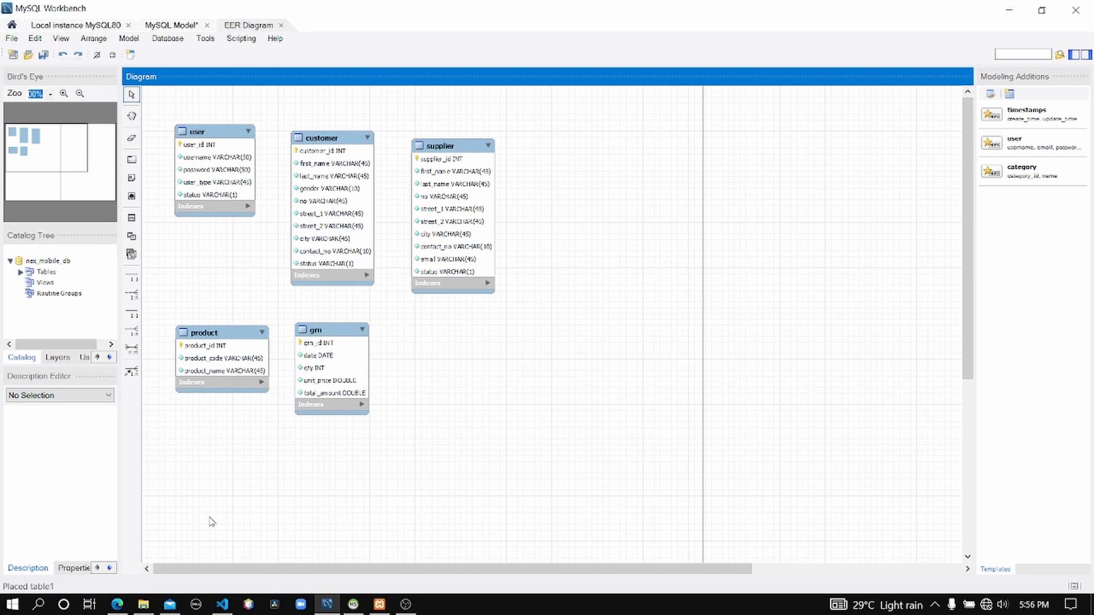
Review the stock table specification in the practice question page.
left_click(117, 604)
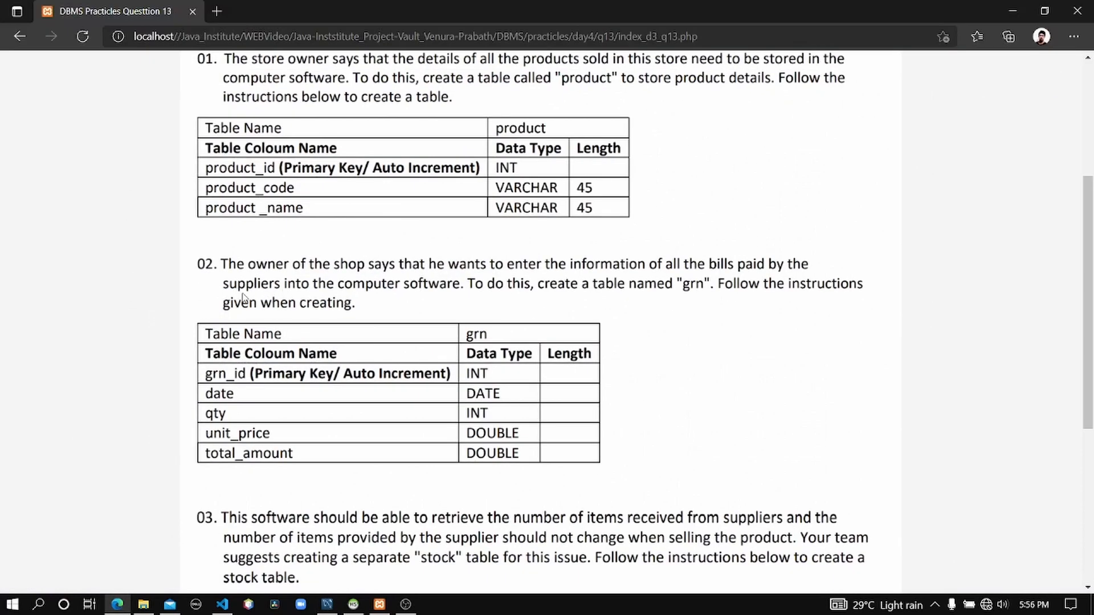
scroll(357, 372, "down", 3)
scroll(203, 427, "down", 3)
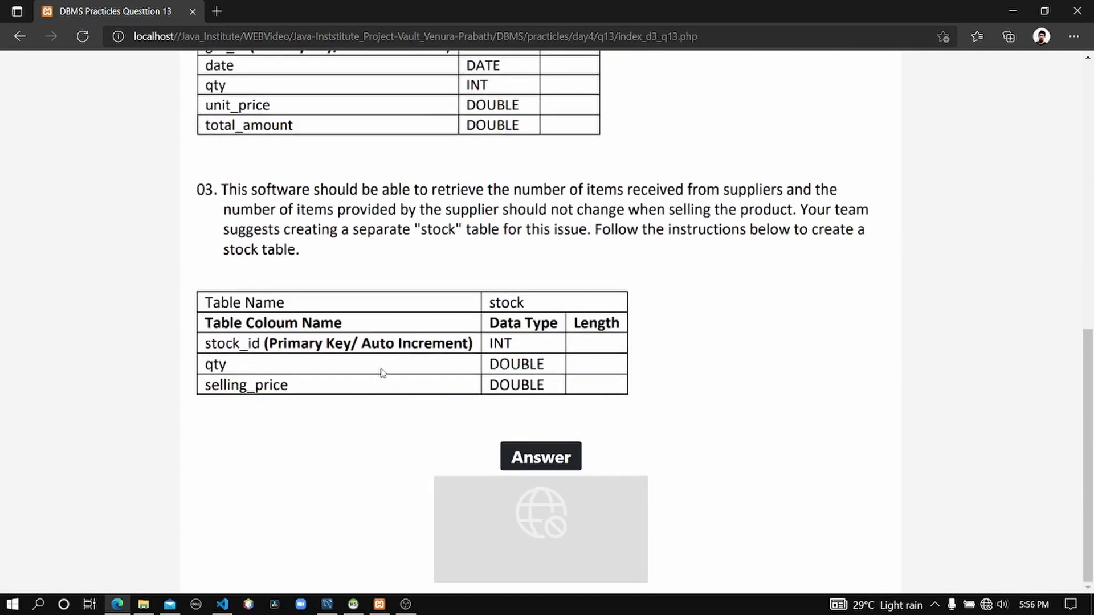
scroll(382, 374, "up", 3)
scroll(239, 331, "down", 1)
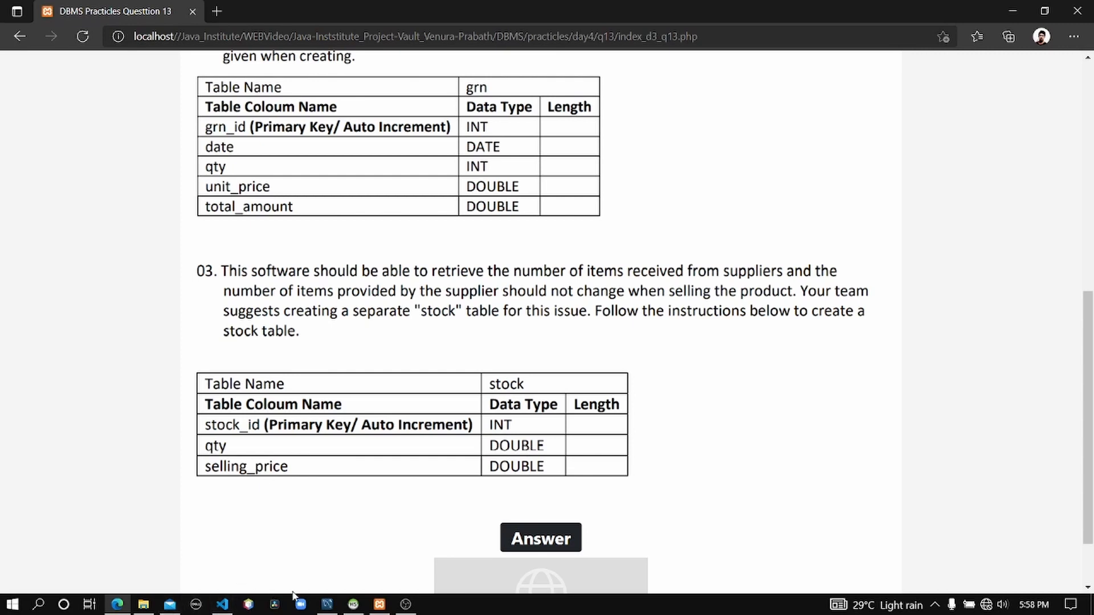
Place a new table in the EER diagram and name it stock.
left_click(327, 605)
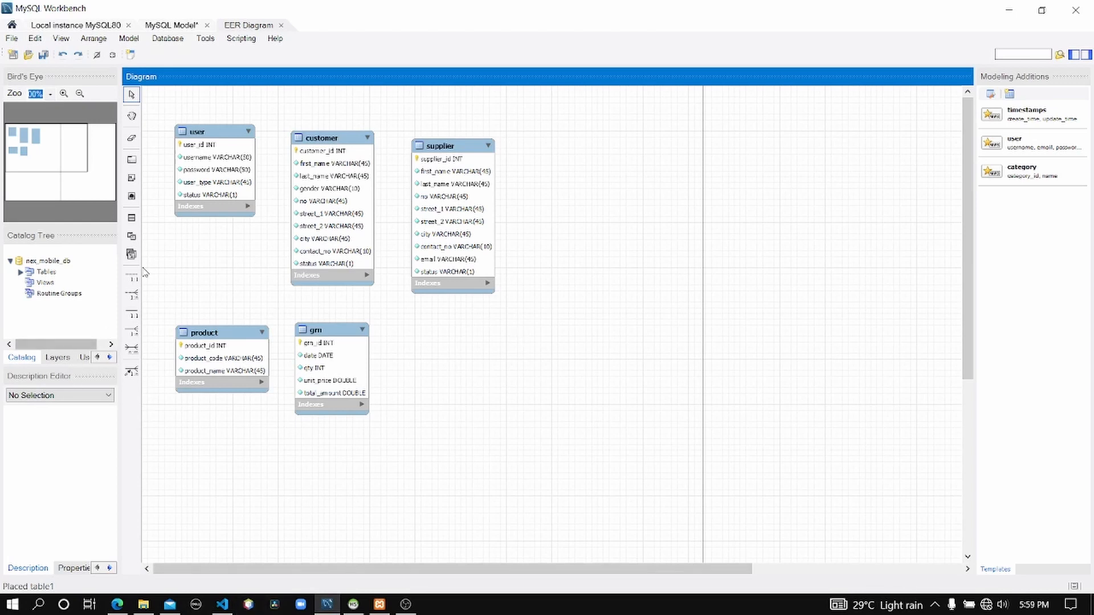
left_click(132, 218)
left_click(508, 353)
right_click(524, 362)
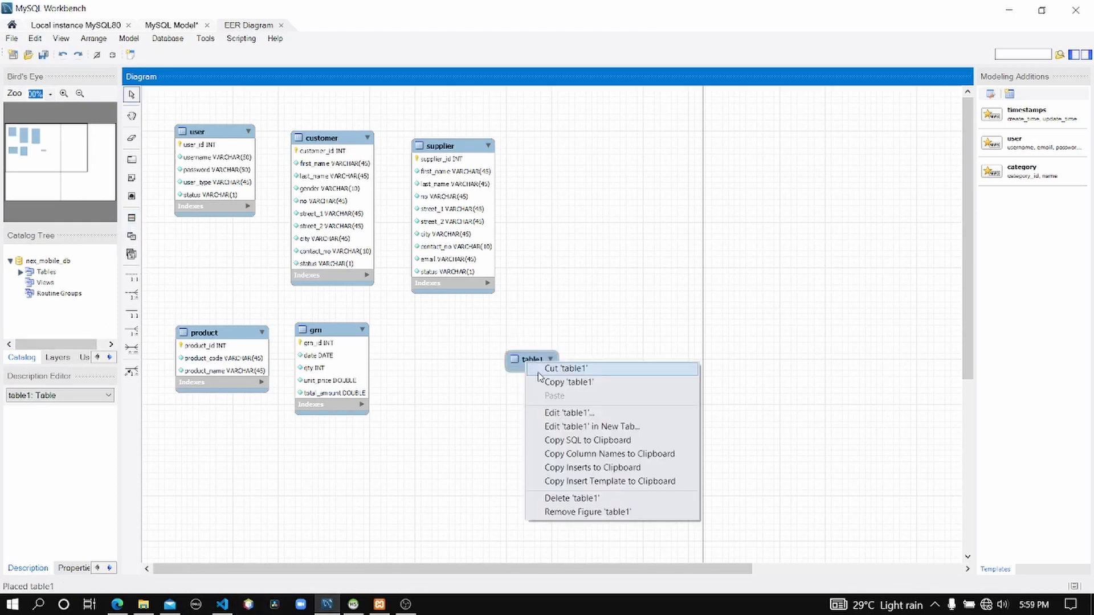
left_click(433, 441)
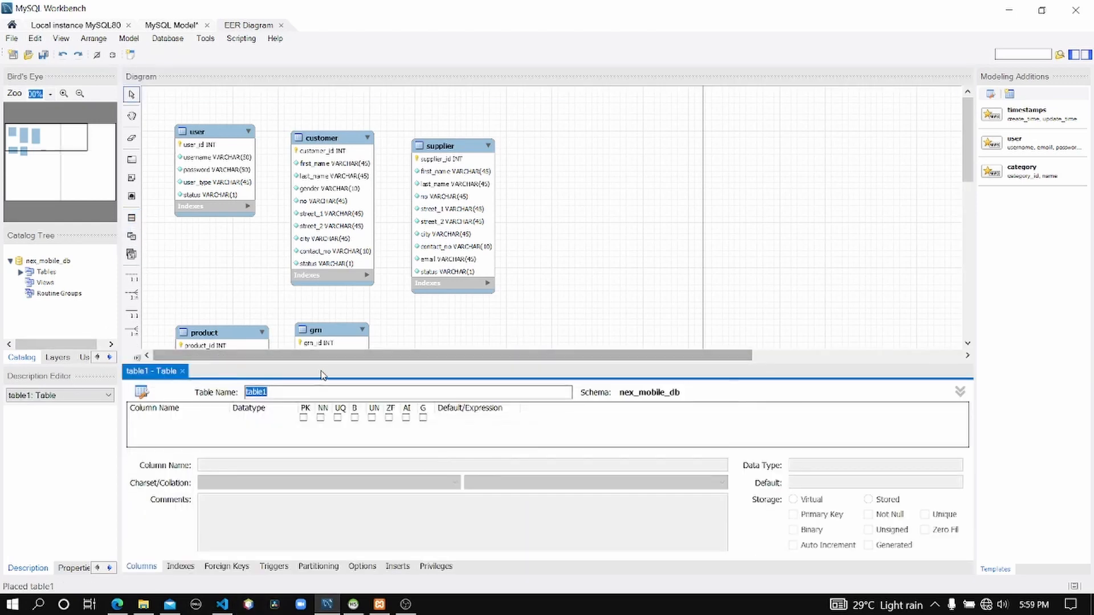
type("stock")
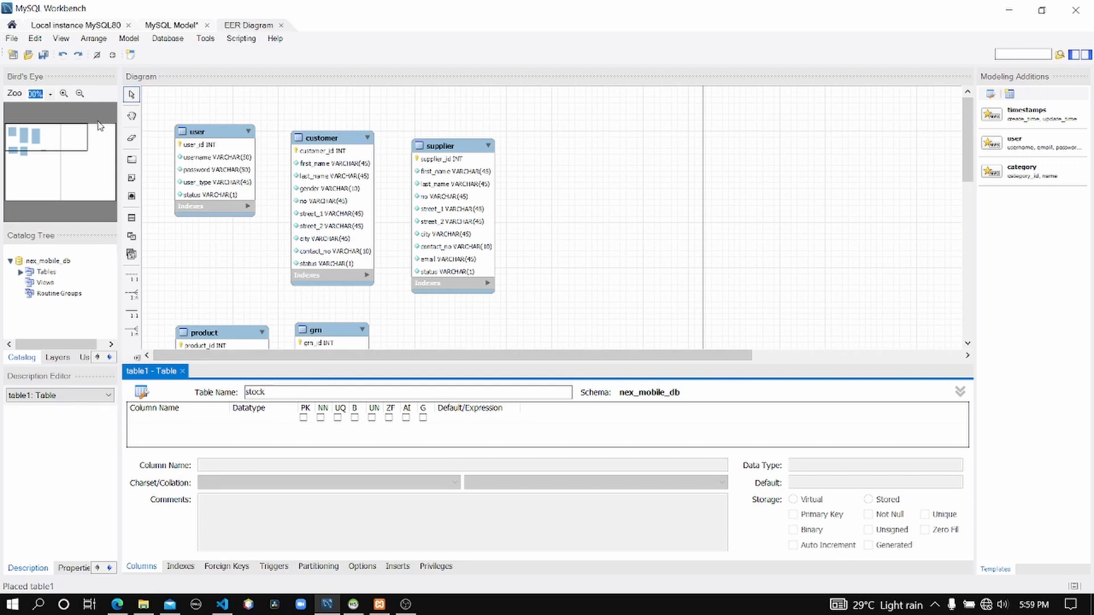
Add a stock_id column as INT primary key with Not Null and Auto Increment.
left_click(170, 422)
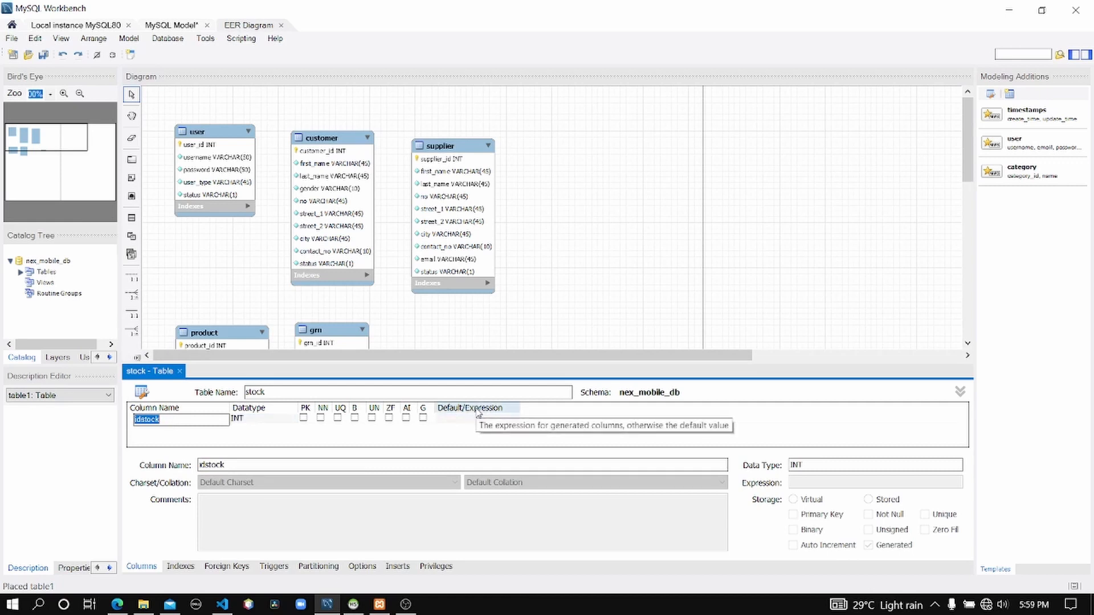
type("st")
left_click(407, 420)
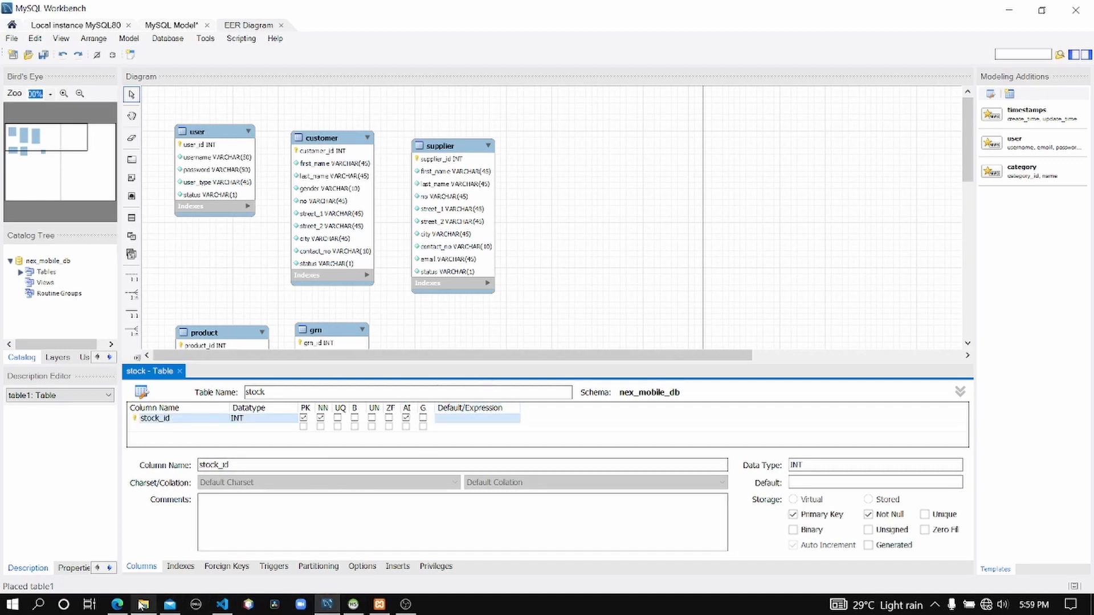
Check the stock specification, then add a Not Null qty column and a selling_price column.
left_click(117, 606)
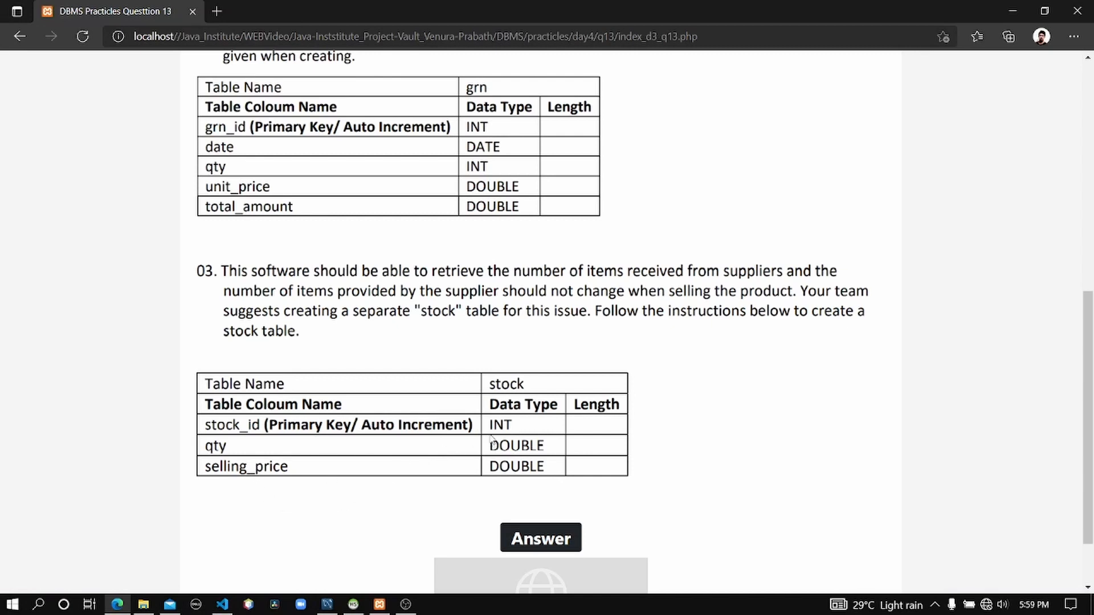
left_click(1006, 17)
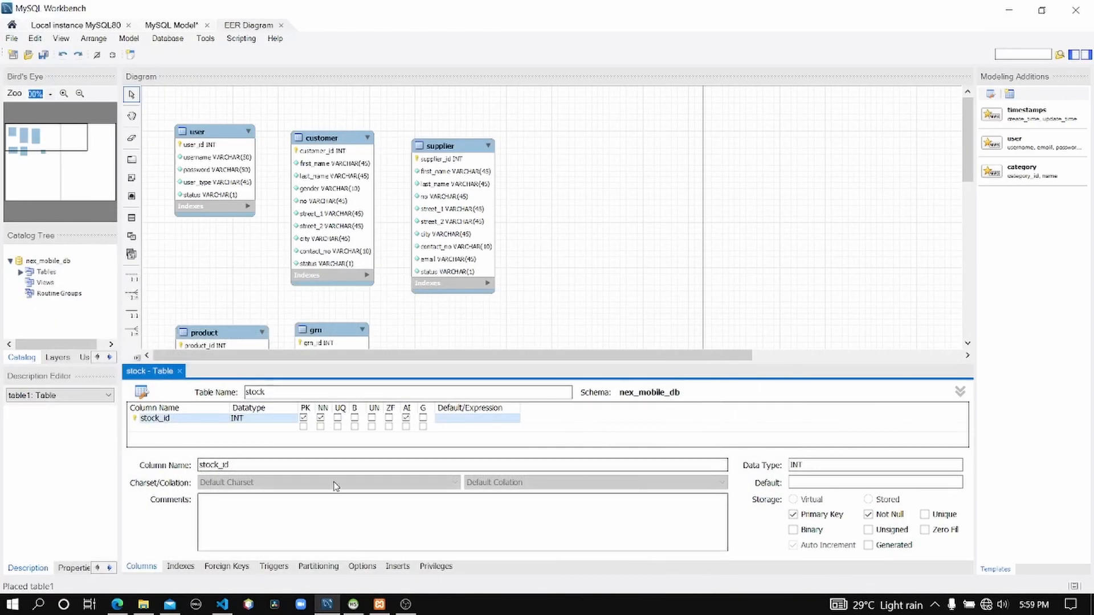
left_click(199, 429)
type("qty")
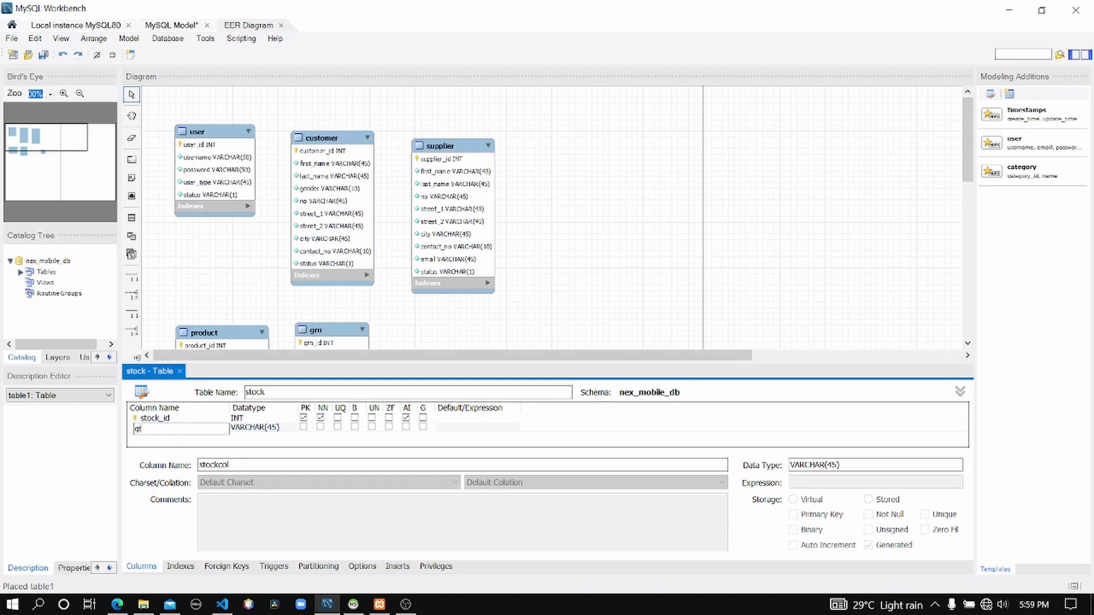
left_click(320, 427)
left_click(147, 438)
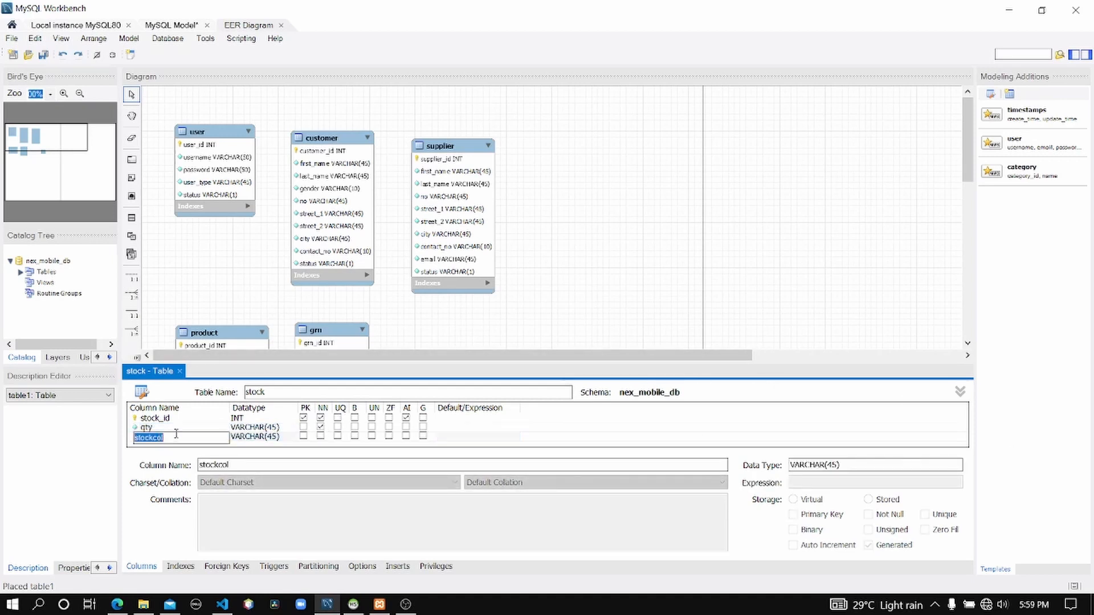
type("ss")
type("lling_price")
Set the qty column's datatype to DOUBLE.
left_click(287, 429)
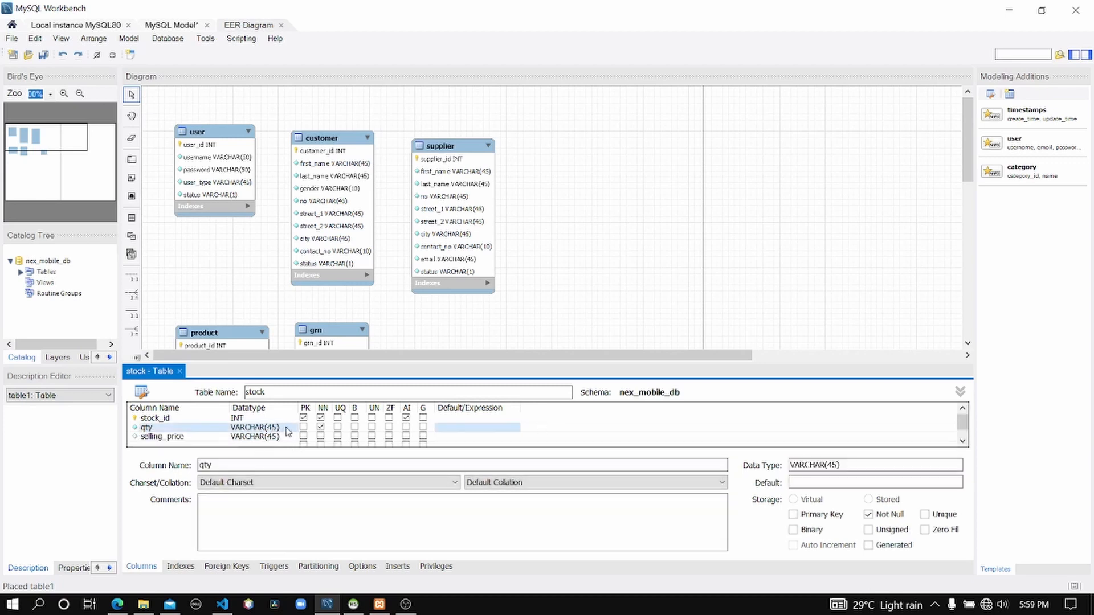
left_click(287, 429)
left_click(291, 429)
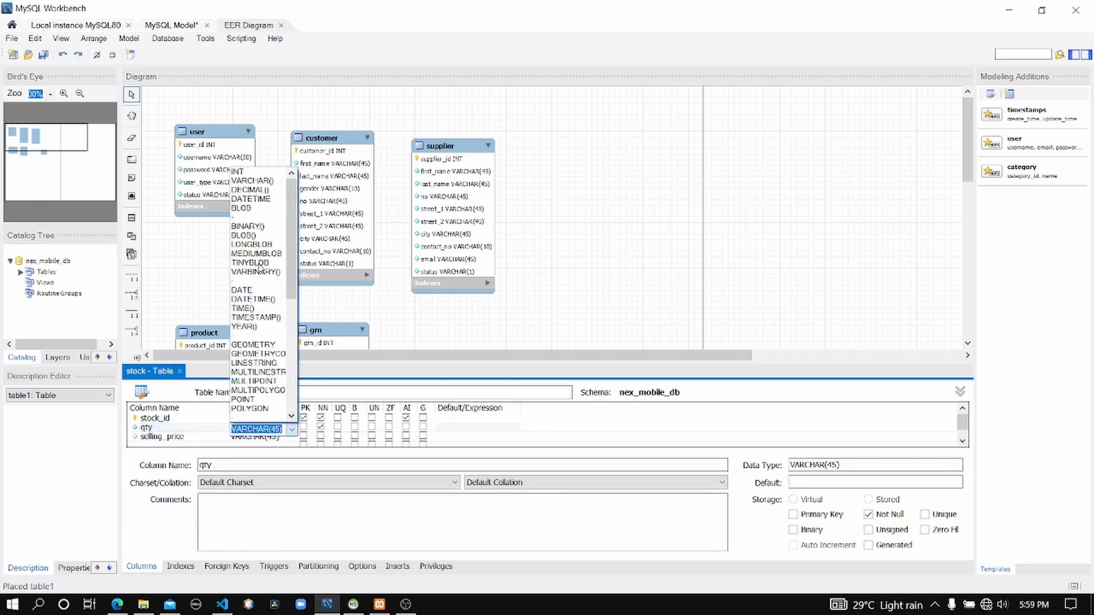
scroll(259, 268, "down", 5)
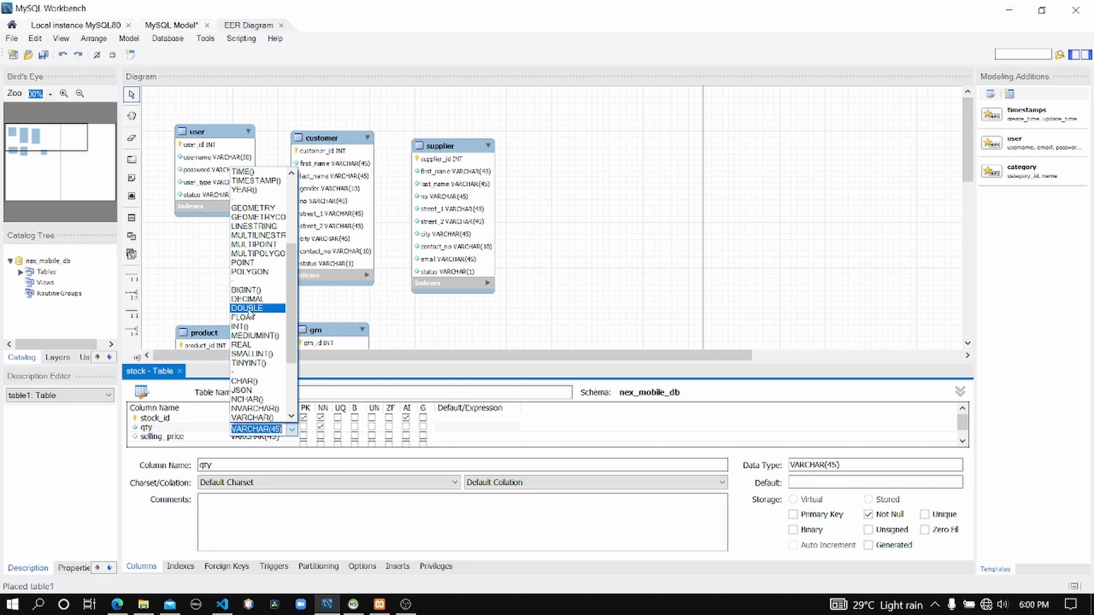
left_click(248, 311)
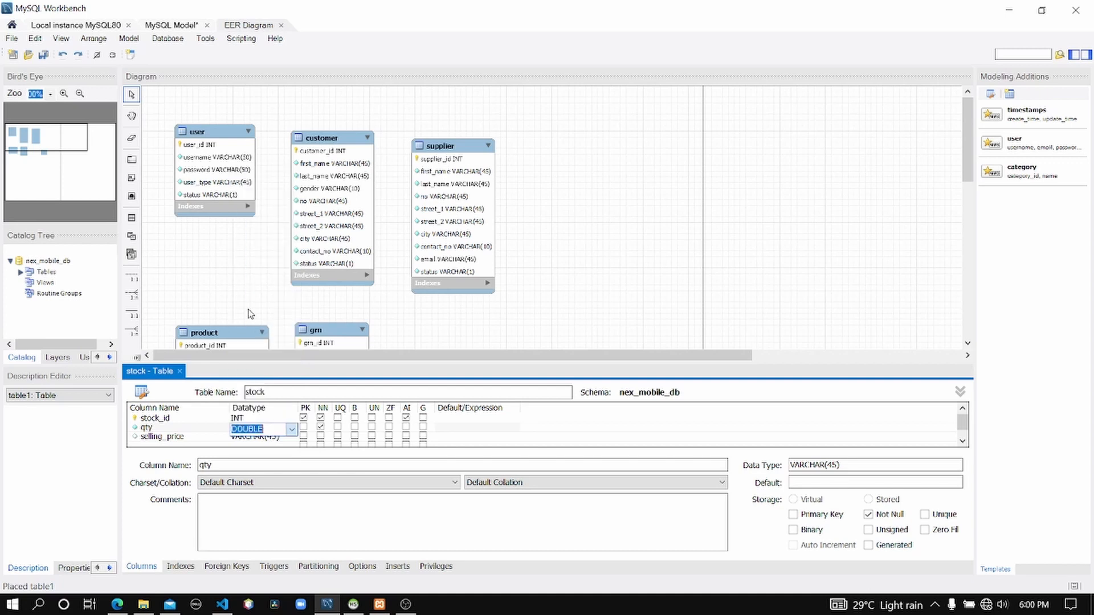
Set the selling_price column's datatype to DOUBLE.
left_click(265, 438)
left_click(267, 438)
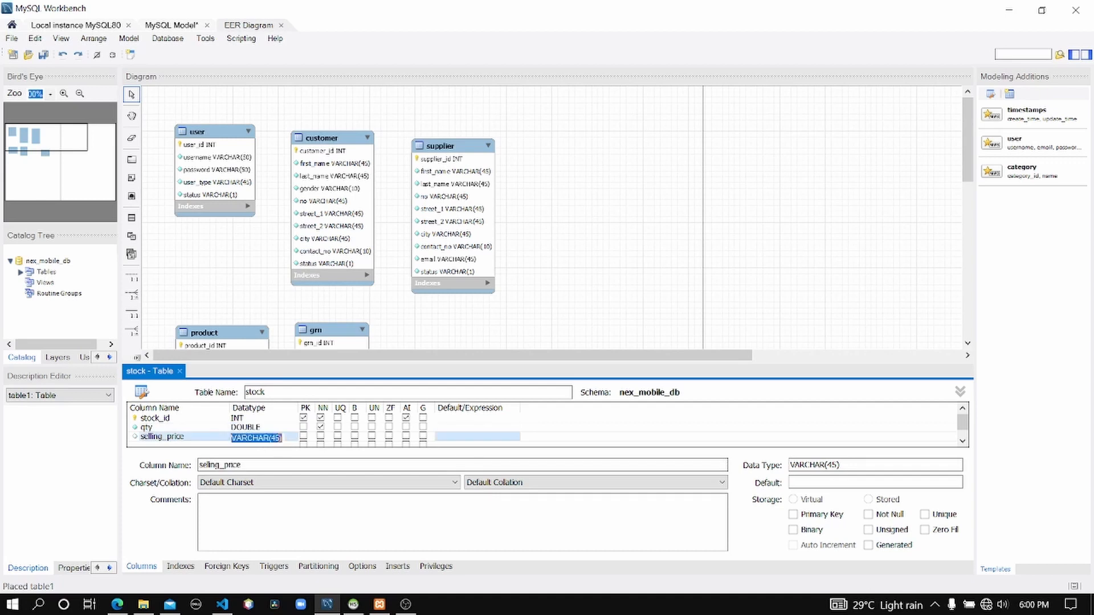
left_click(293, 438)
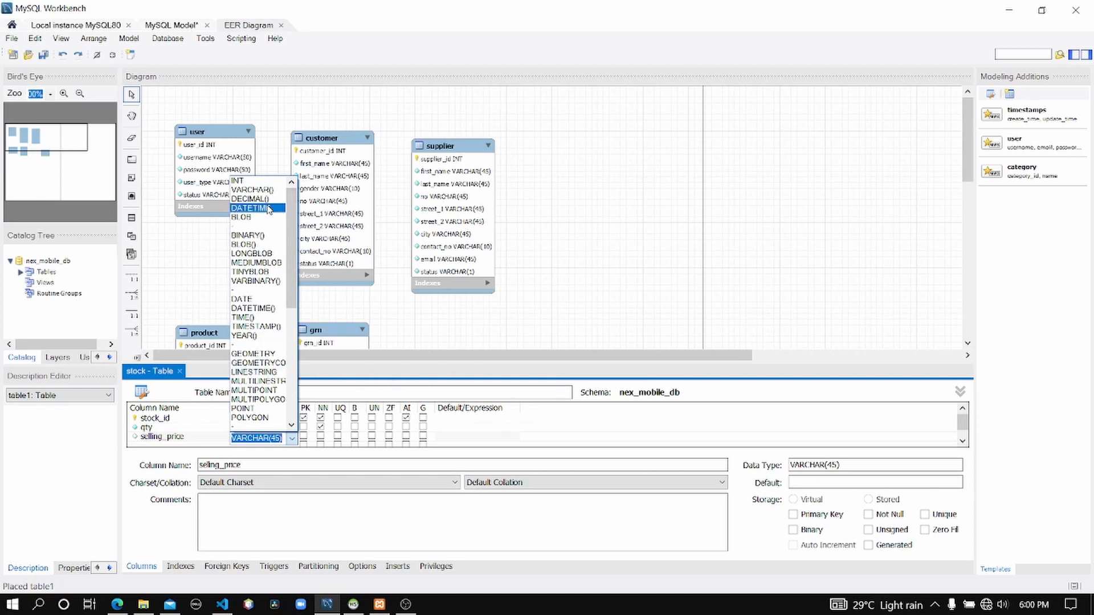
scroll(267, 265, "down", 1)
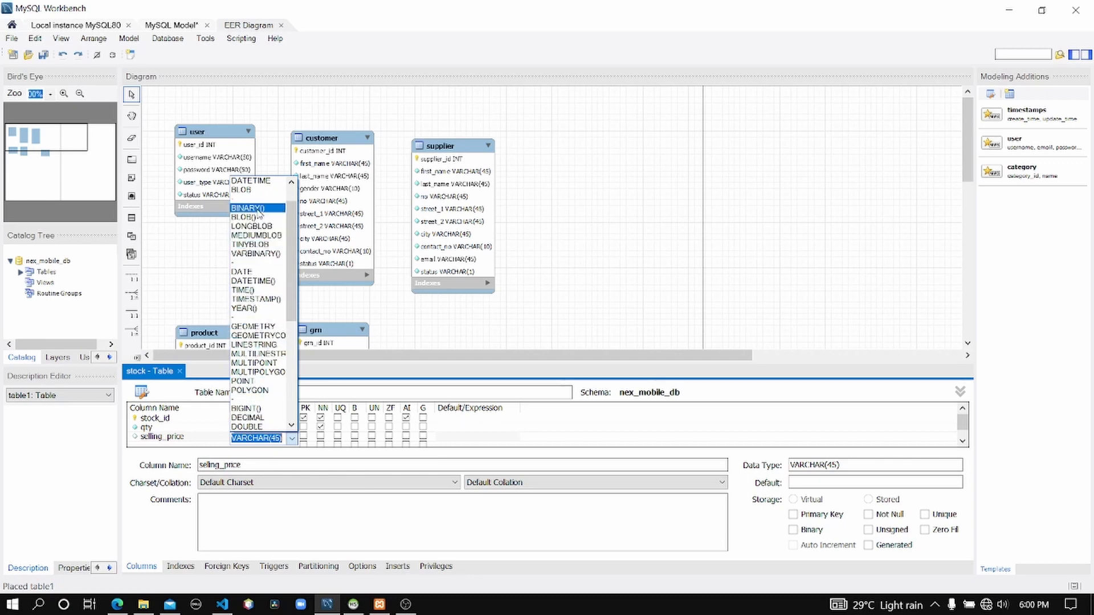
scroll(264, 236, "up", 1)
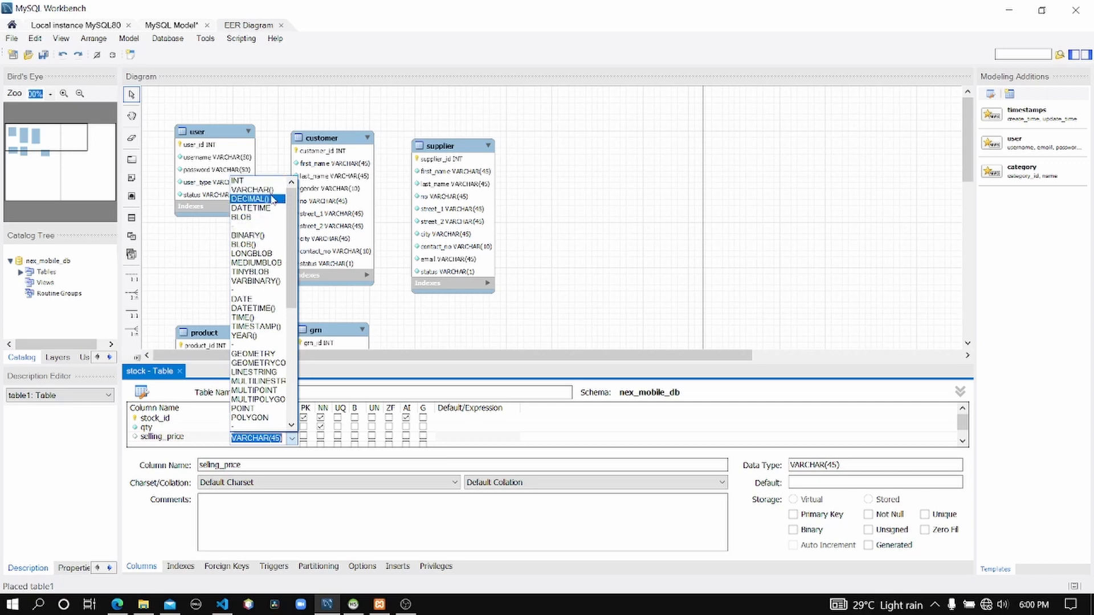
scroll(265, 302, "down", 3)
scroll(259, 406, "down", 2)
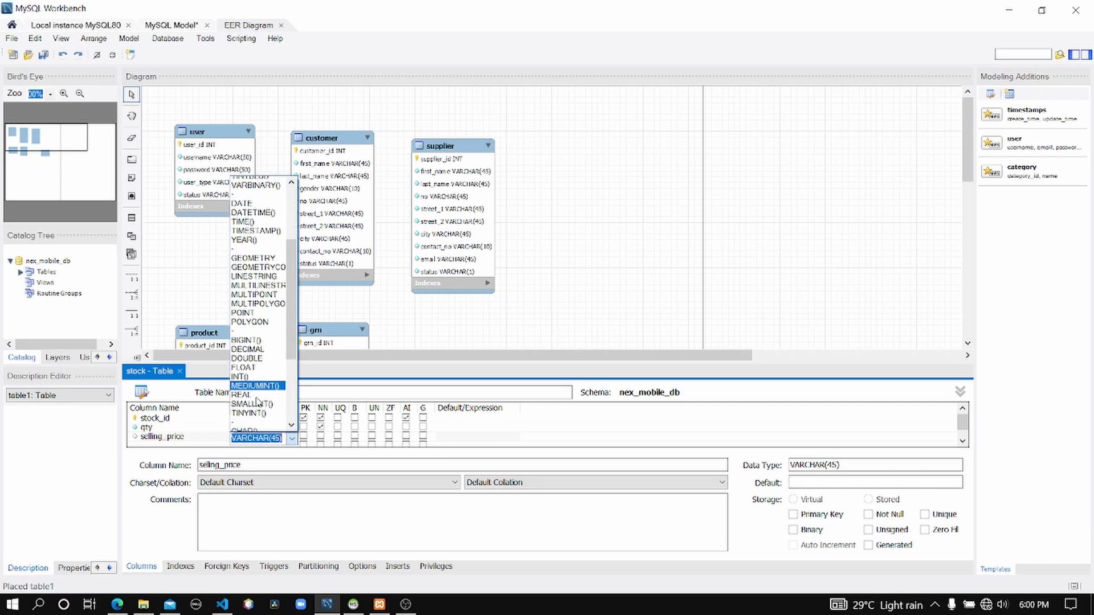
left_click(253, 317)
Mark the selling_price column as Not Null.
left_click(464, 438)
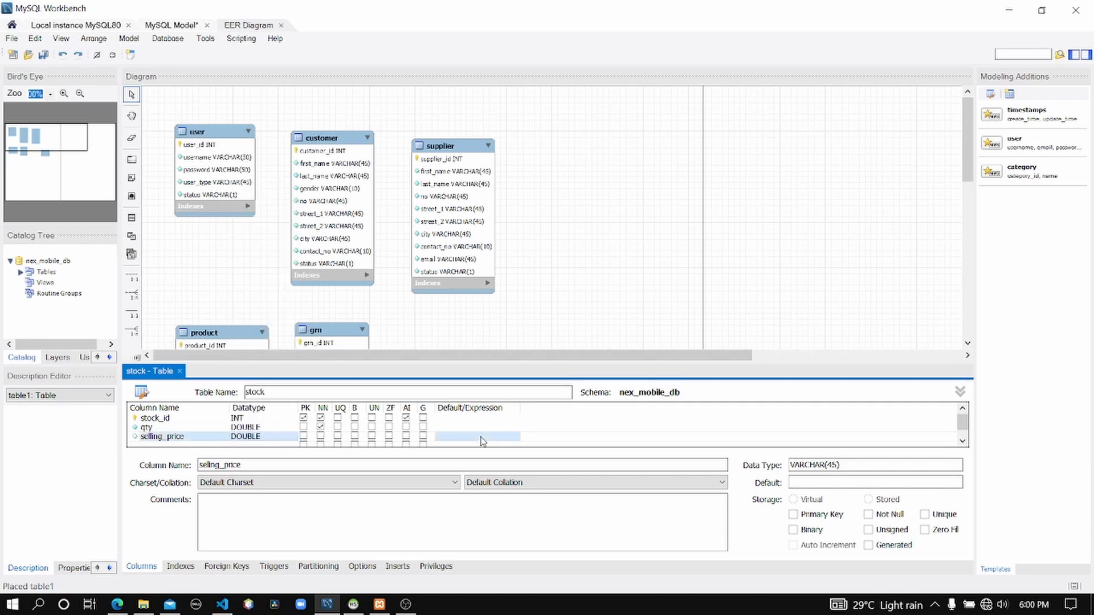
left_click(466, 439)
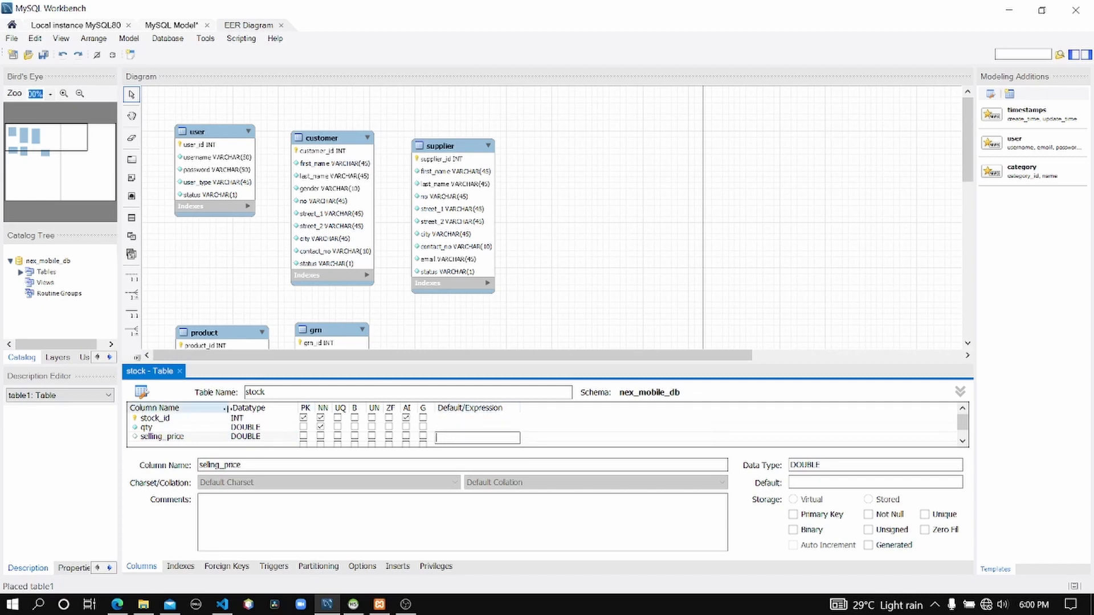
left_click(321, 437)
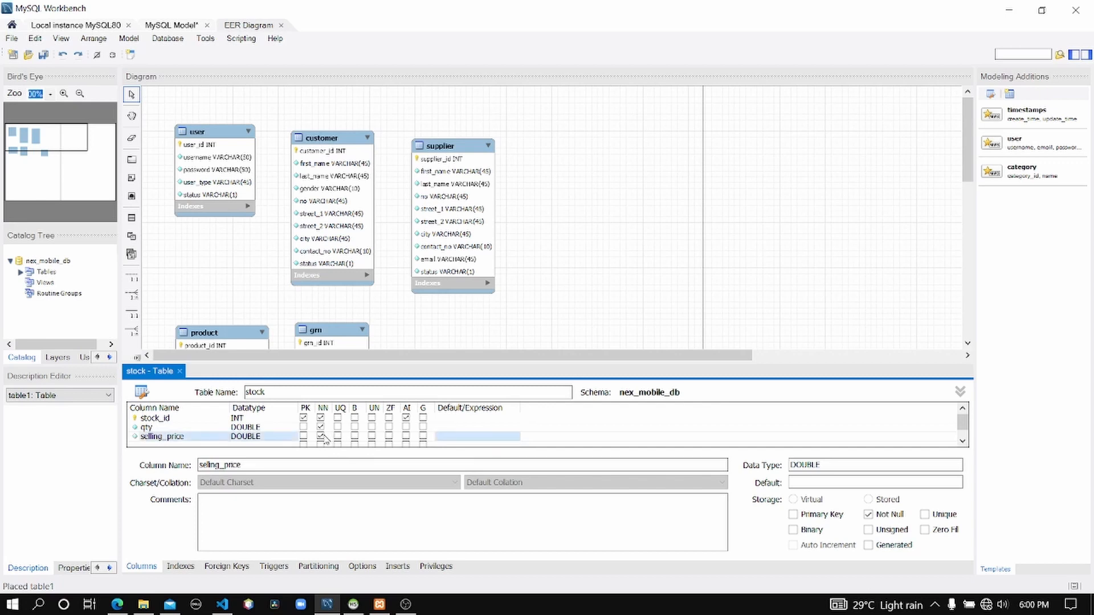
Close the stock table editor and move the stock table below the product table.
left_click(180, 371)
left_click_drag(527, 364, 214, 432)
left_click(354, 520)
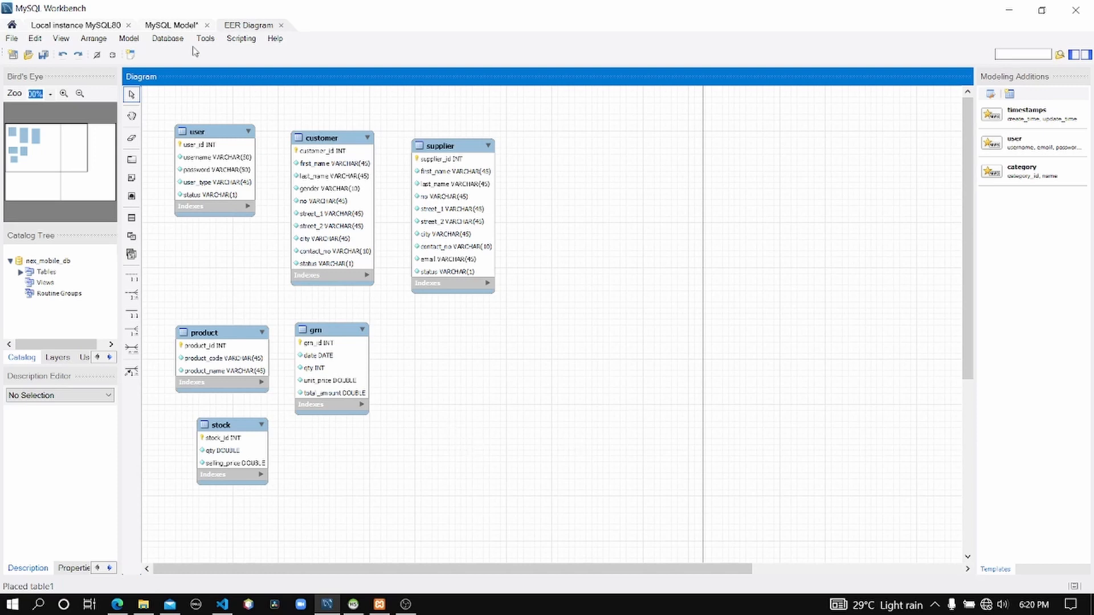
Start Synchronize Model with Database using the default connection and sync options.
left_click(184, 118)
left_click(168, 39)
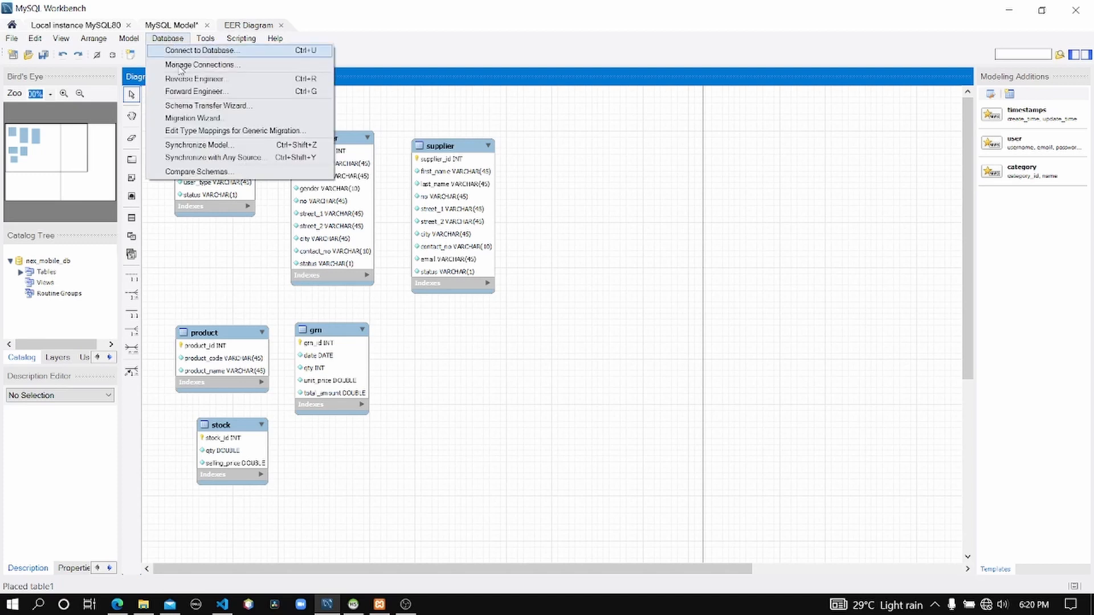
left_click(205, 147)
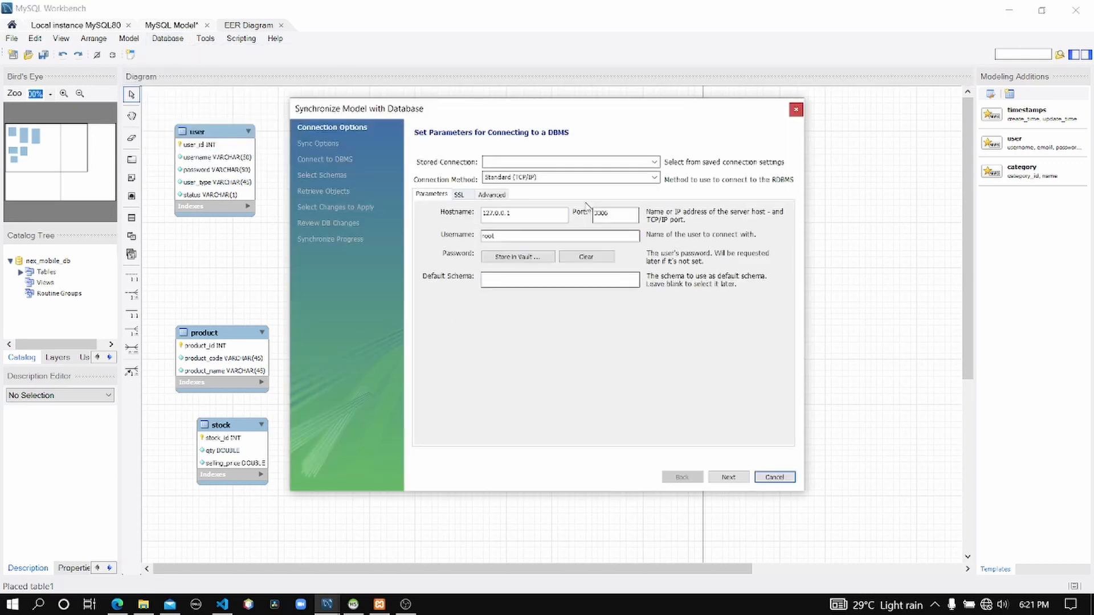
left_click(731, 478)
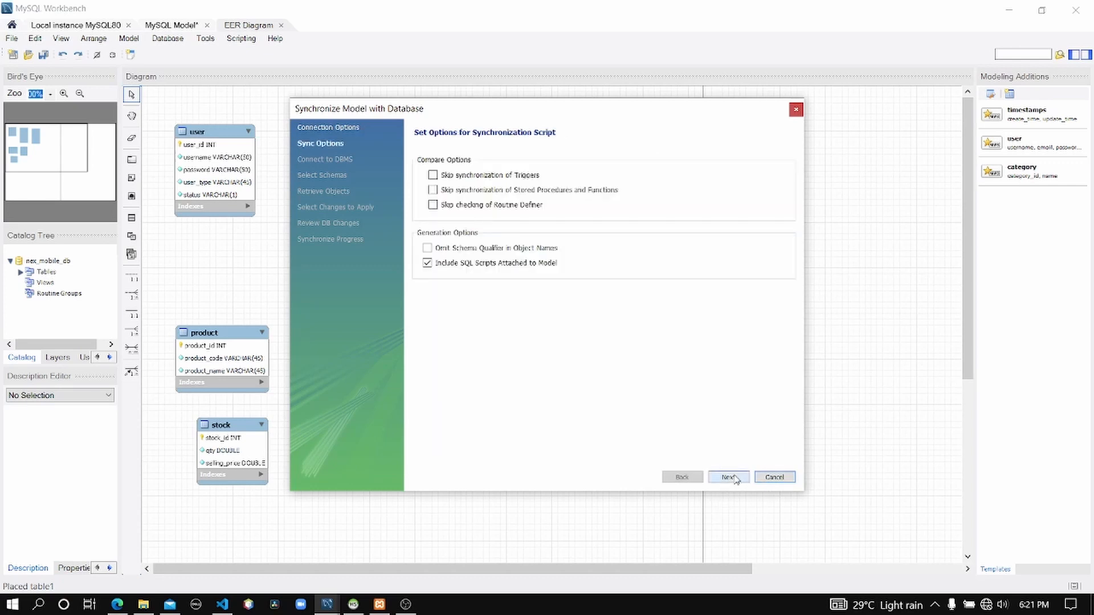
left_click(729, 478)
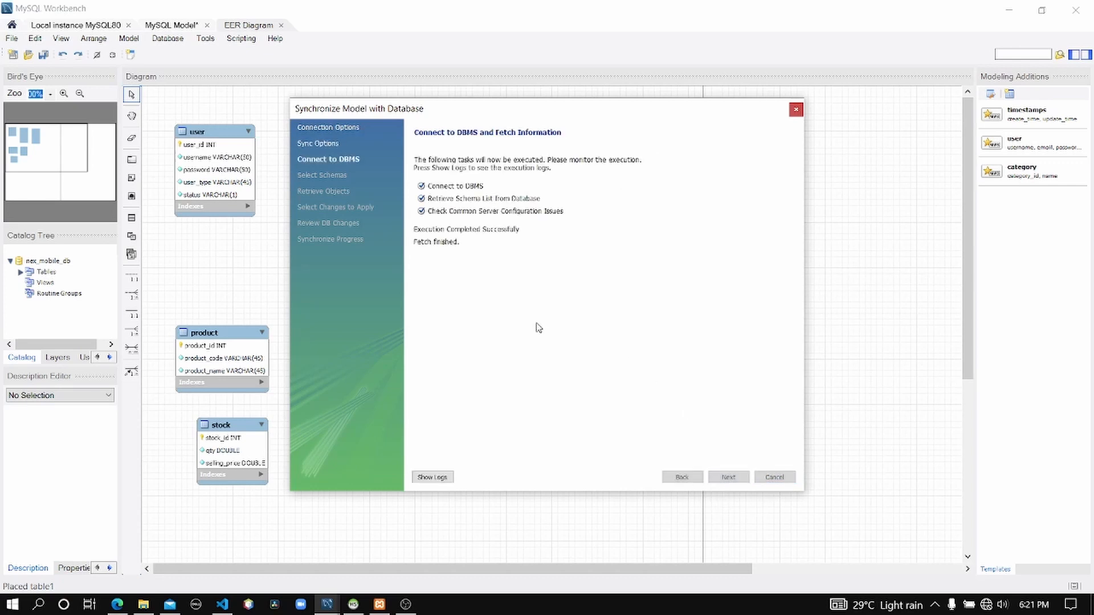
left_click(728, 479)
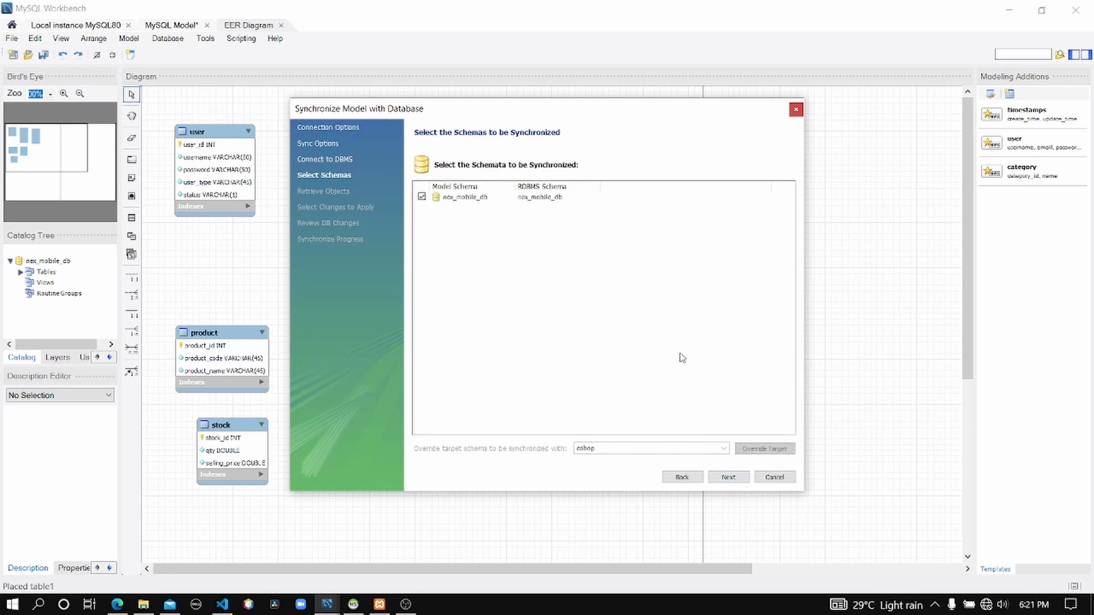
Continue through the nex_mobile_db schema selection and the model–database differences.
left_click(729, 476)
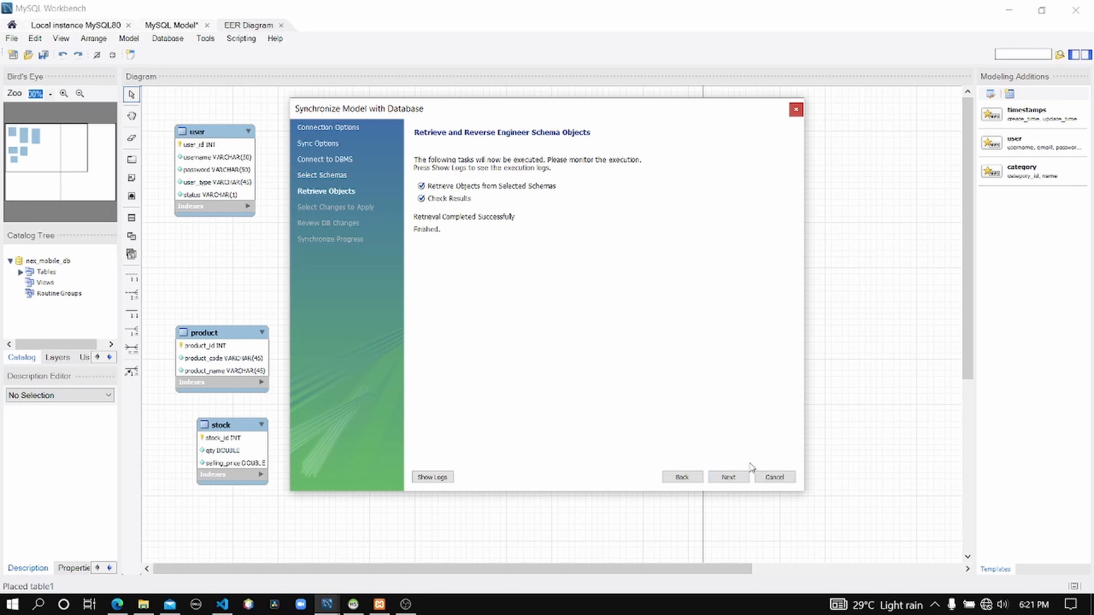
left_click(729, 477)
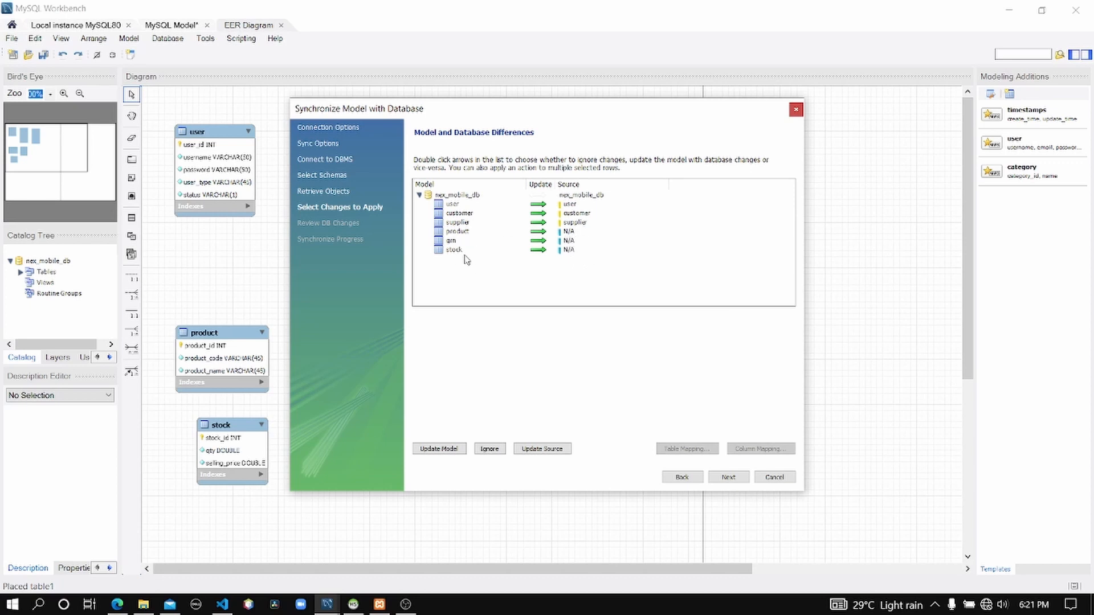
left_click(727, 478)
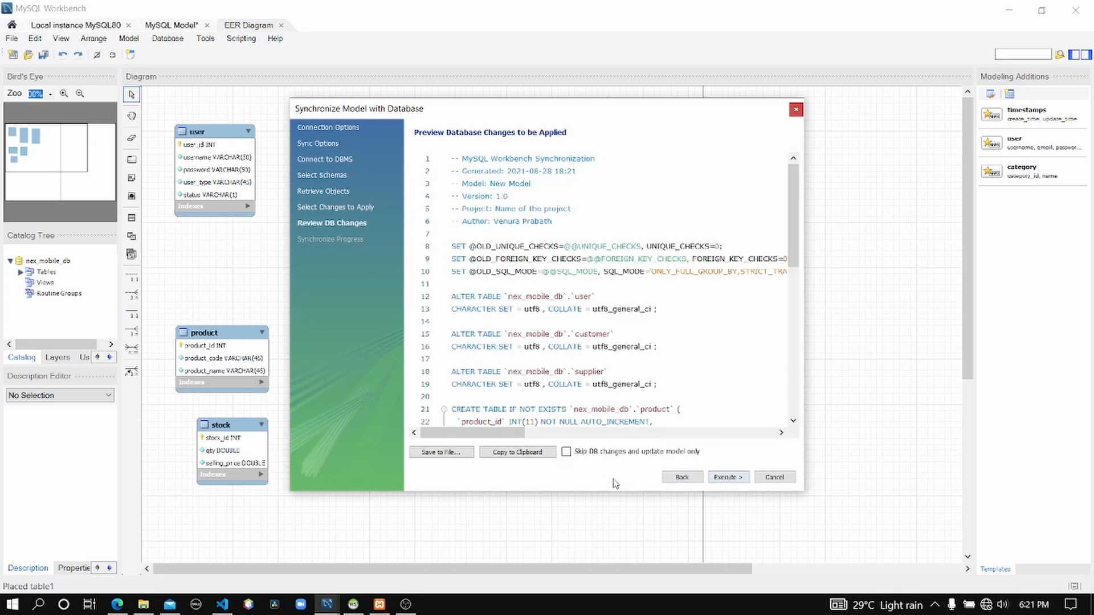
Review the generated SQL script and execute the synchronization.
scroll(534, 182, "down", 6)
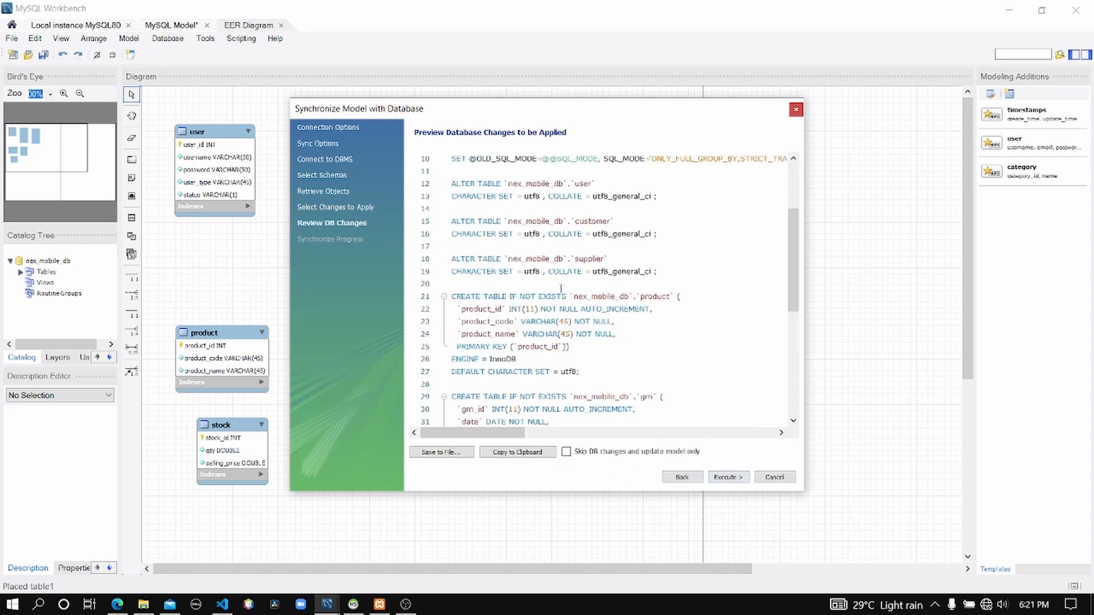
scroll(556, 287, "up", 5)
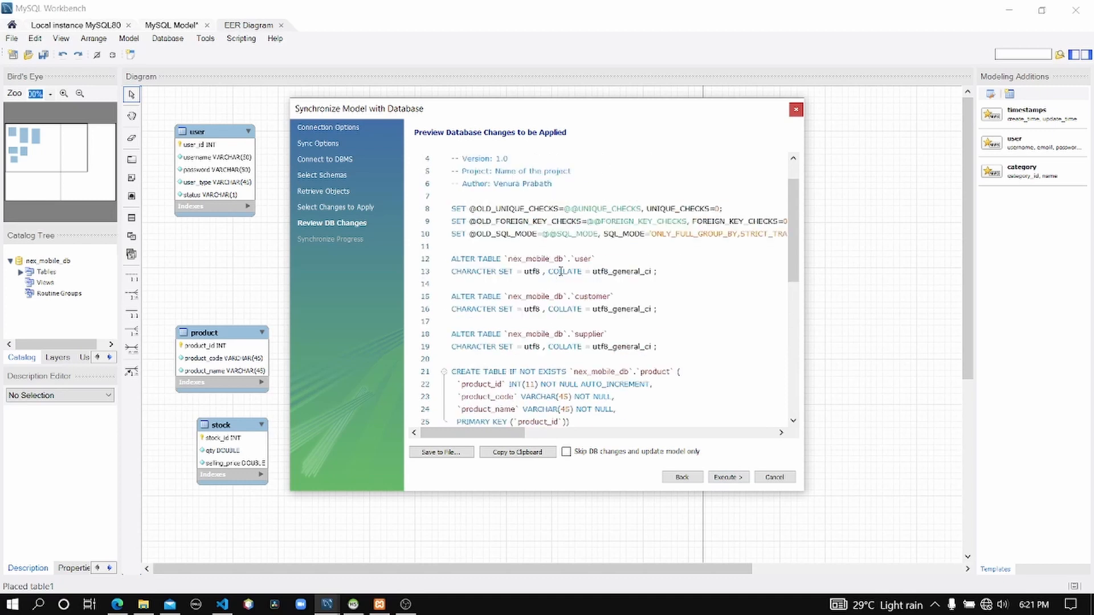
left_click(727, 478)
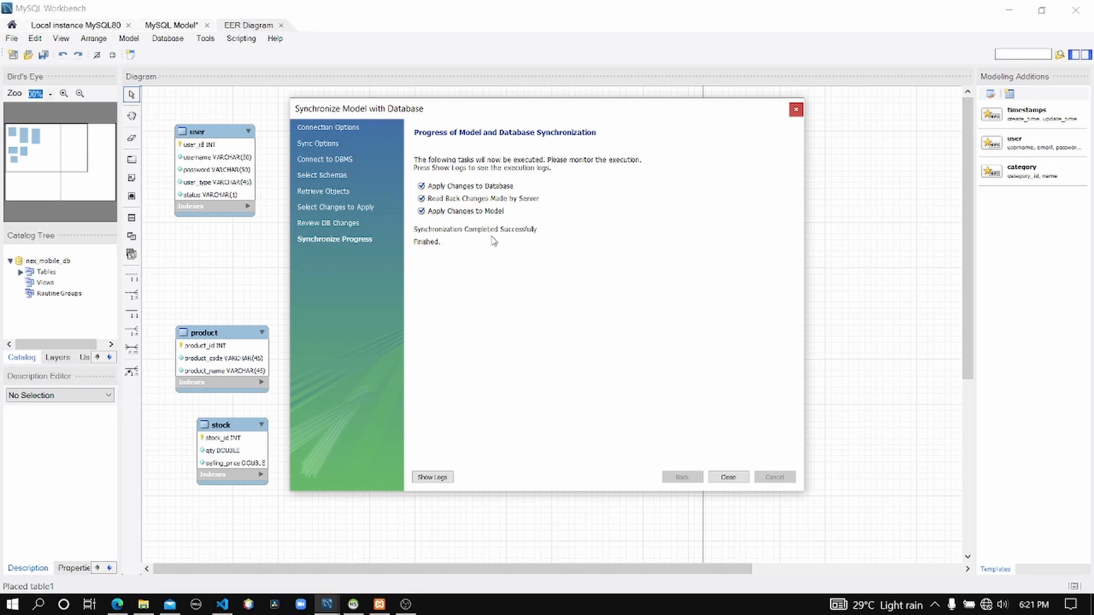
Close the synchronization wizard and refresh the nex_mobile_db table list in HeidiSQL.
left_click(729, 478)
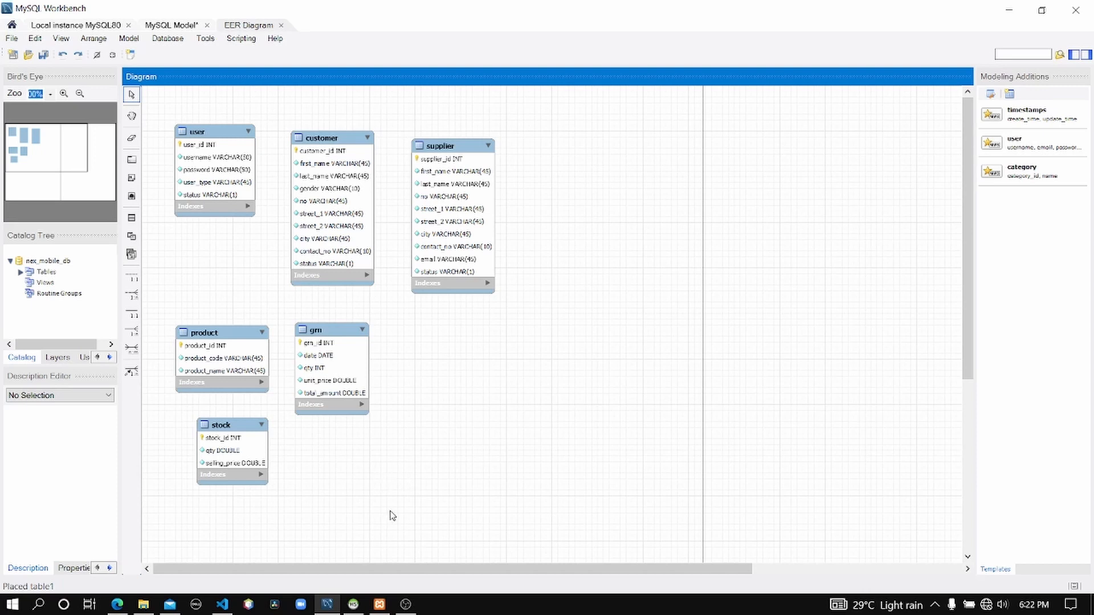
left_click(353, 604)
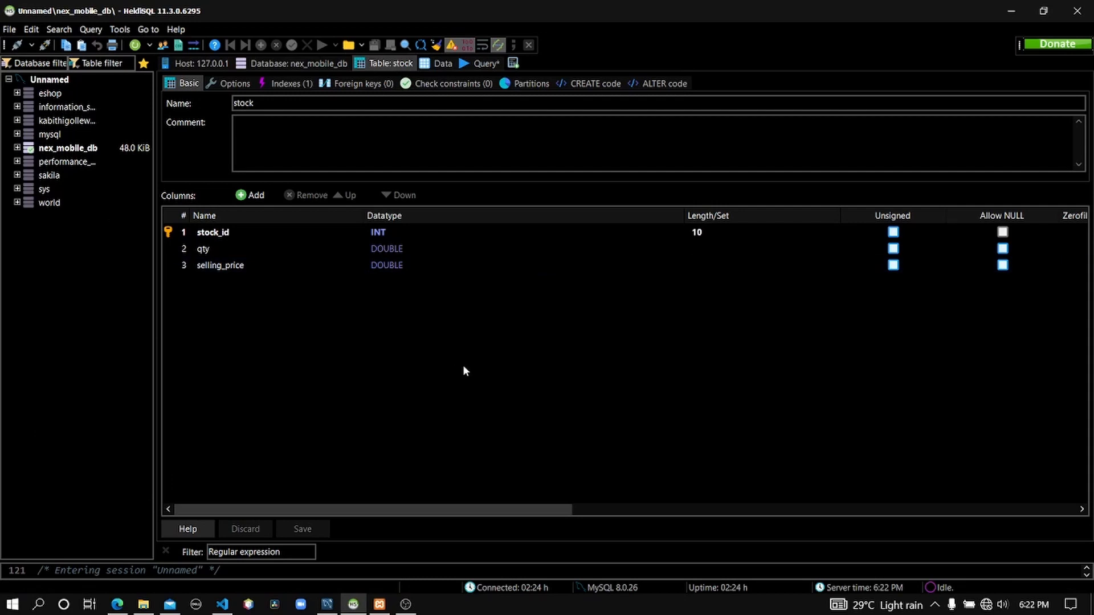
left_click(82, 321)
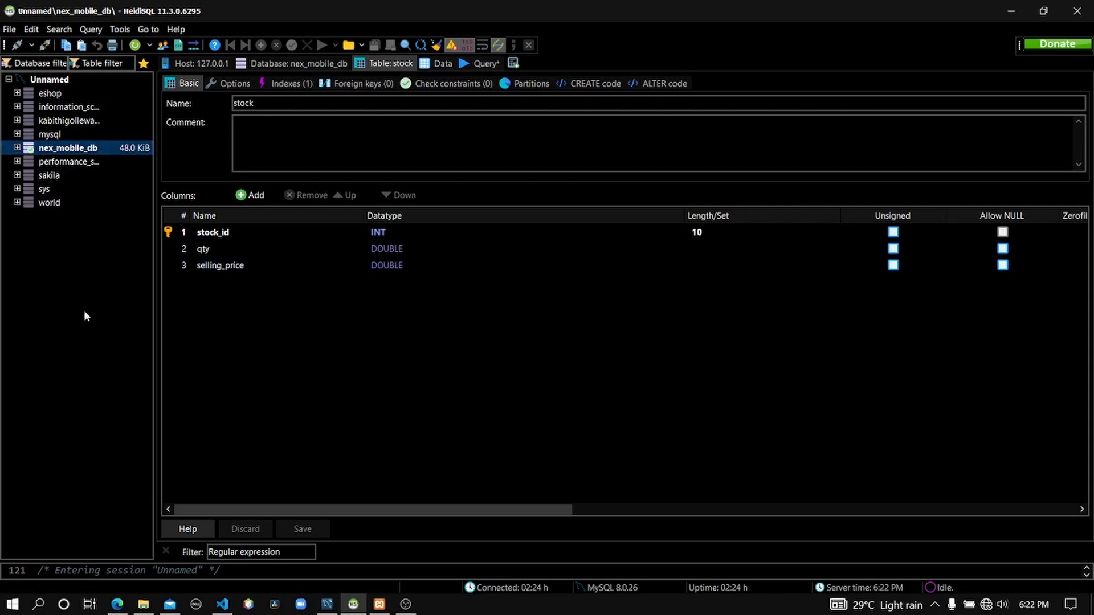
left_click(18, 148)
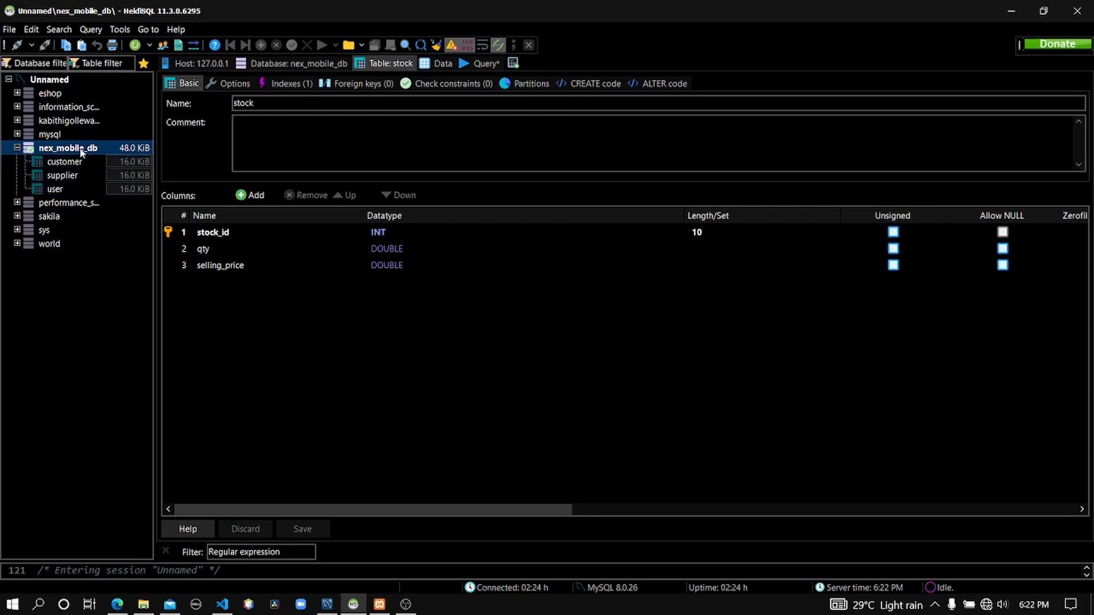
left_click(135, 45)
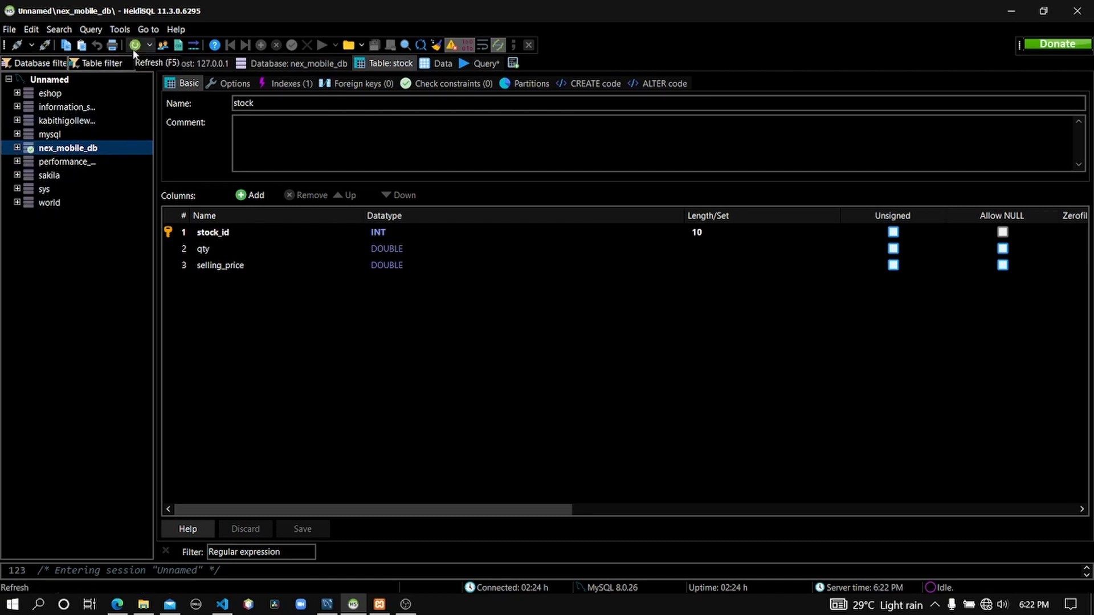
left_click(134, 49)
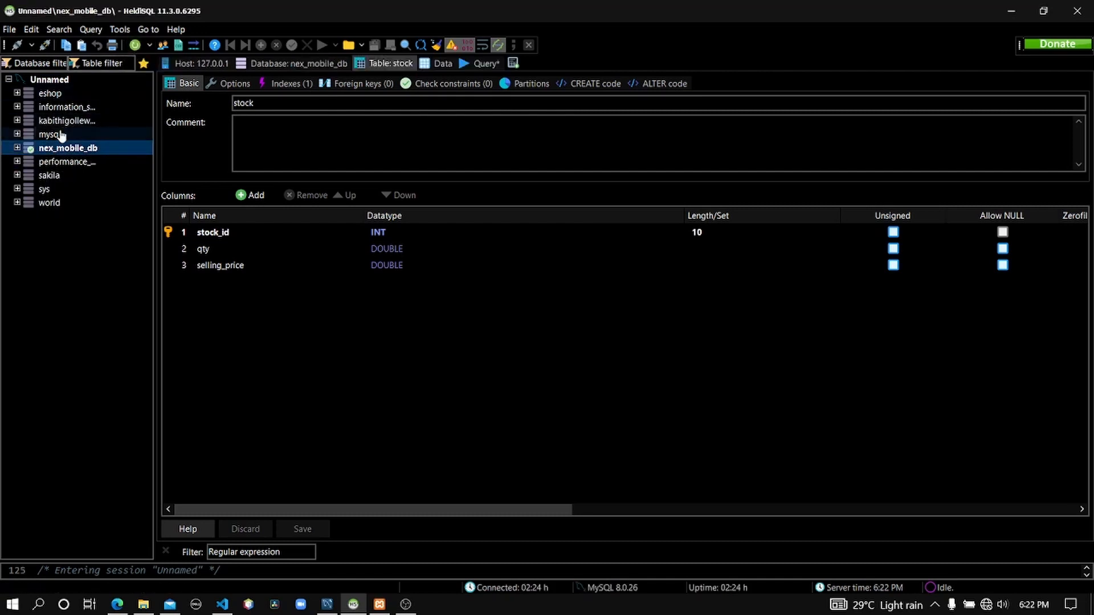
left_click(18, 149)
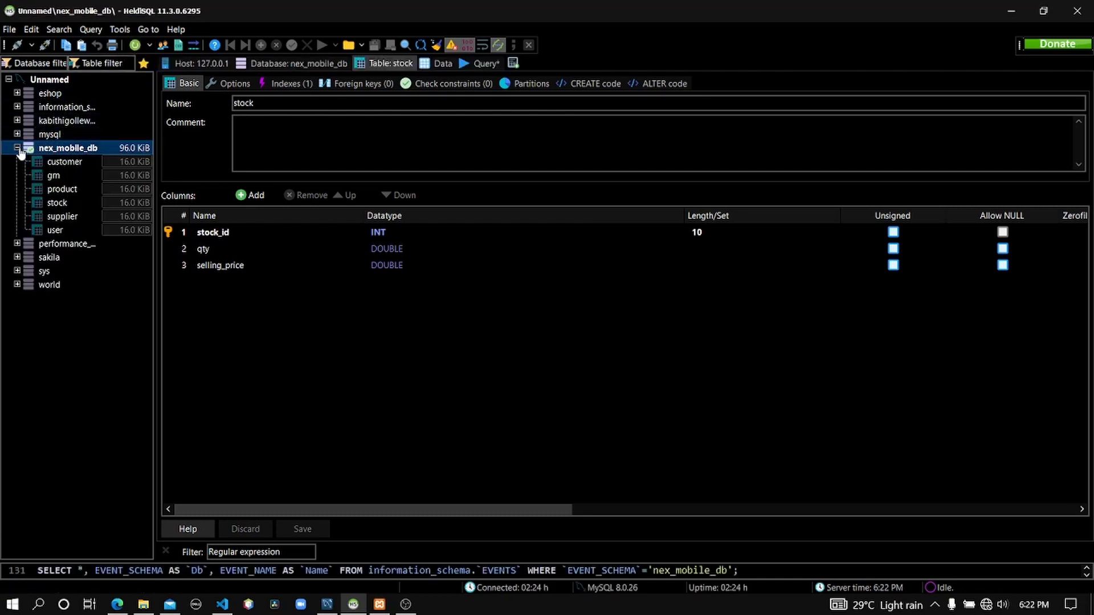
Inspect the columns of the product, grn and stock tables in HeidiSQL.
left_click(67, 193)
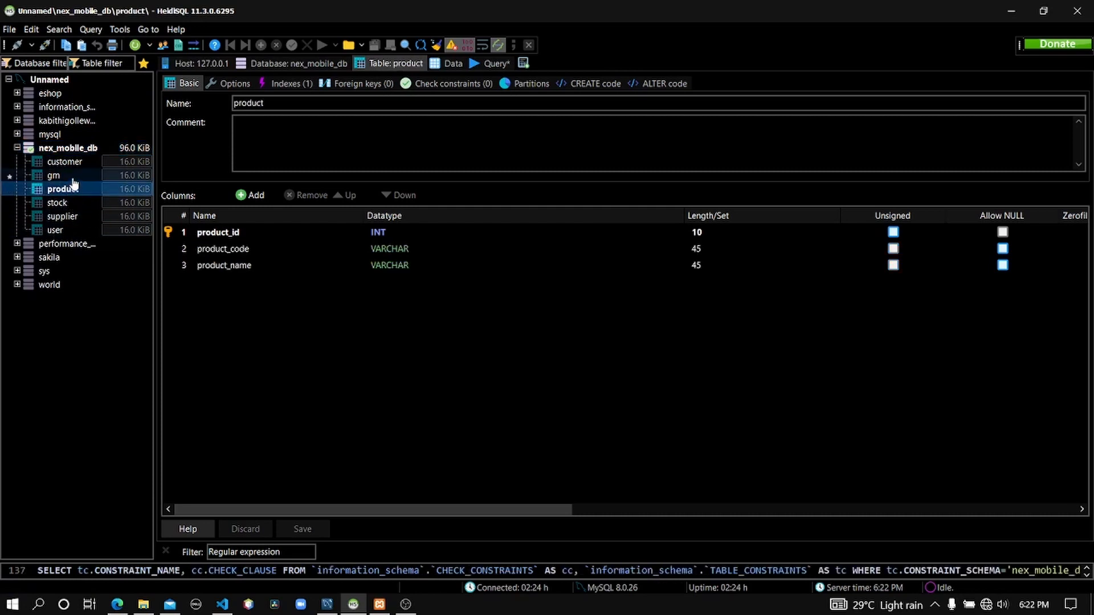
left_click(70, 177)
left_click(59, 204)
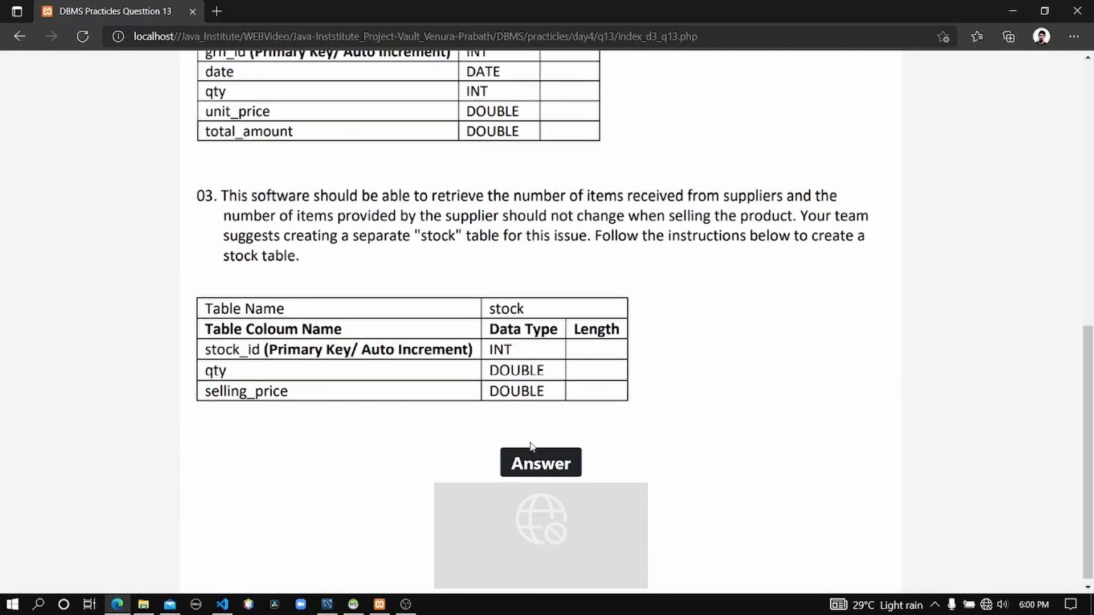
Review the Question 13 table specifications for product, grn and stock on the web page.
scroll(531, 447, "up", 10)
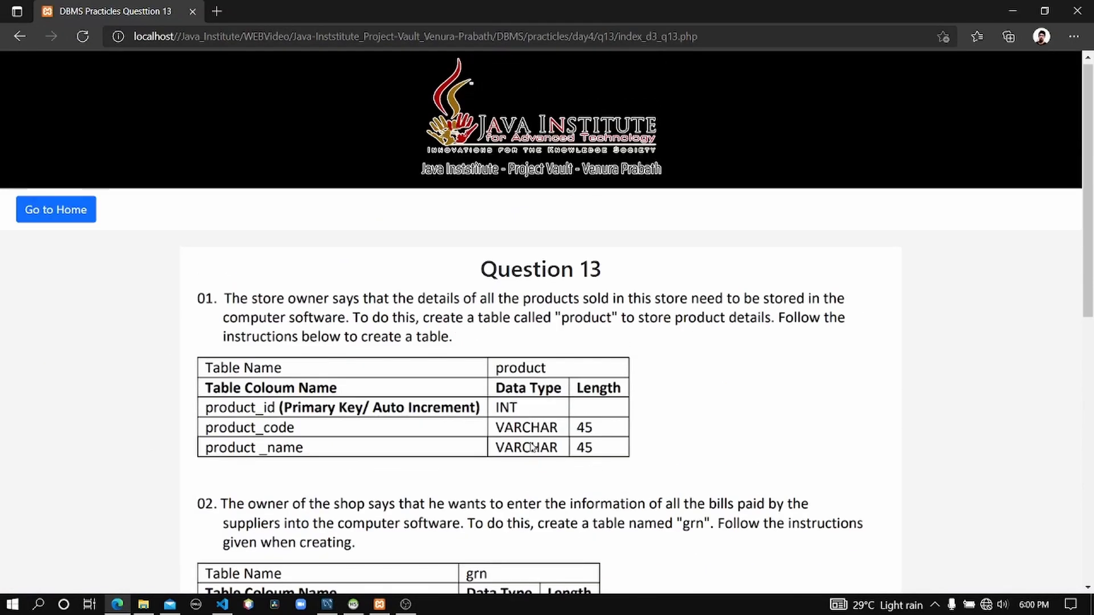
scroll(611, 276, "down", 10)
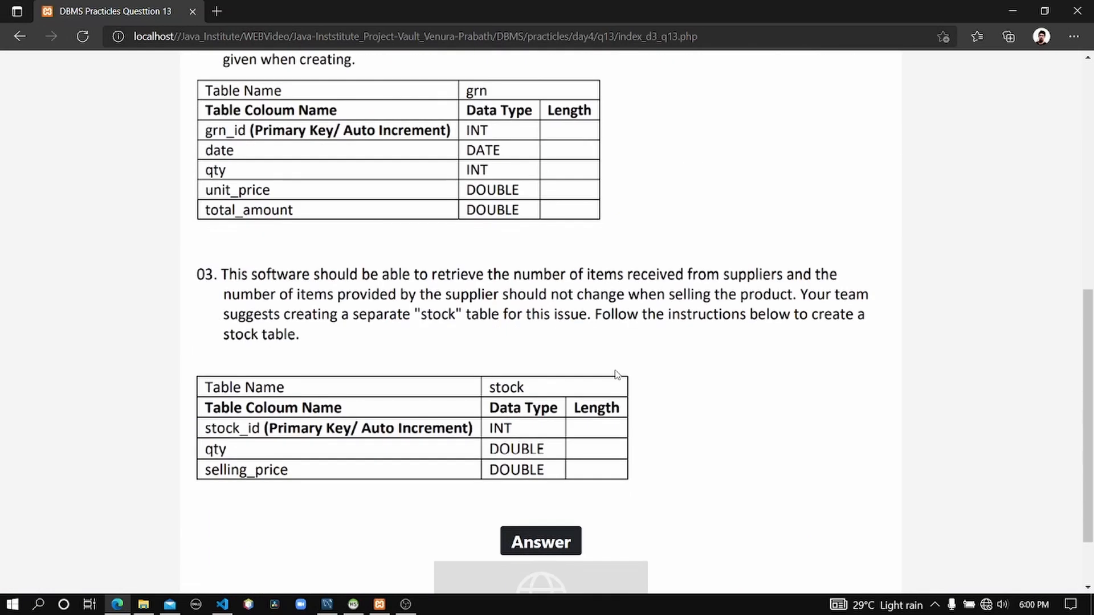
scroll(423, 361, "up", 6)
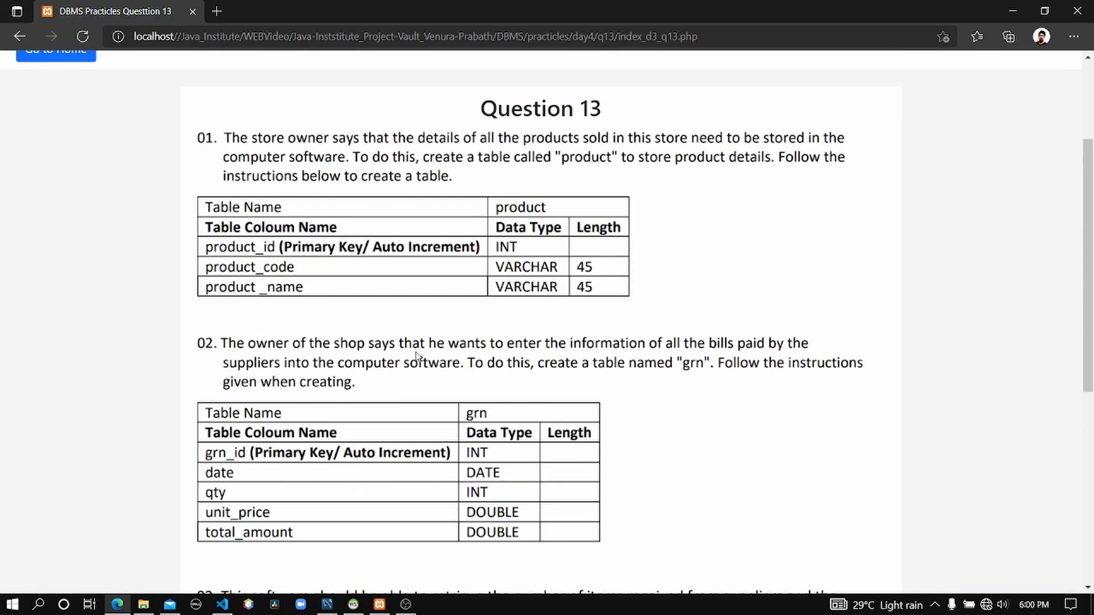
scroll(416, 356, "up", 3)
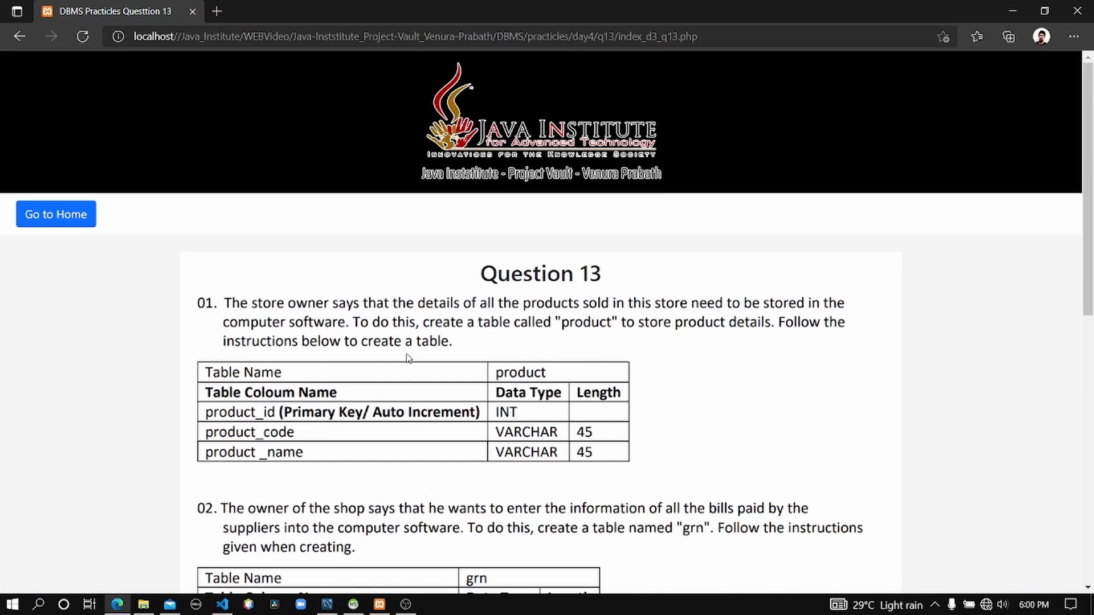